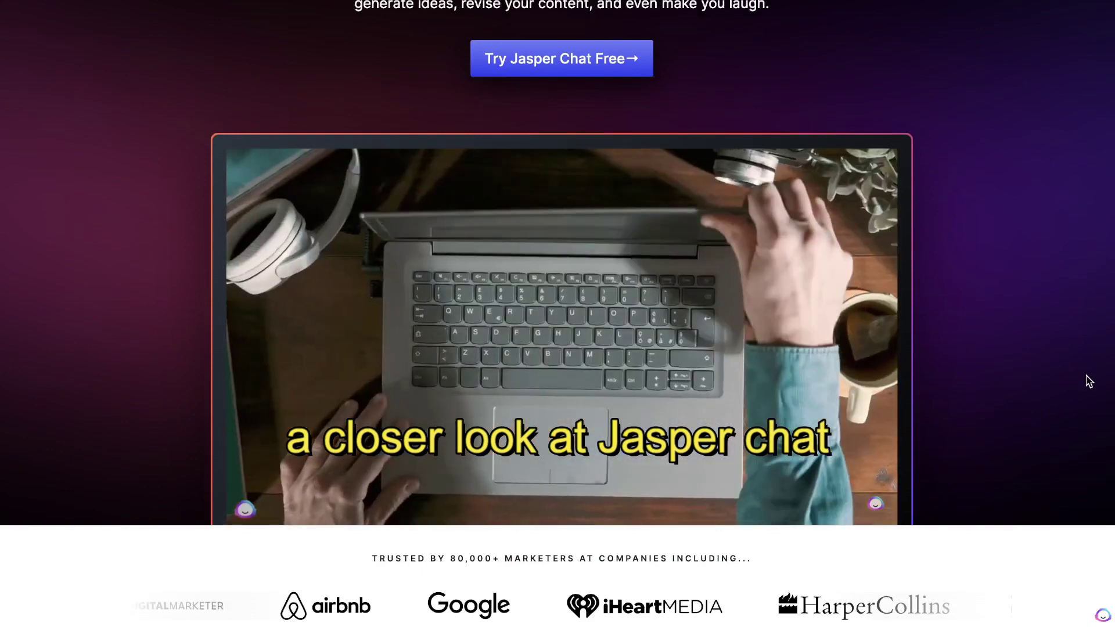
# Scroll down the Jasper Chat landing page to the Starter, Boss Mode and Business pricing plans.
pyautogui.scroll(-1, 1090, 381)
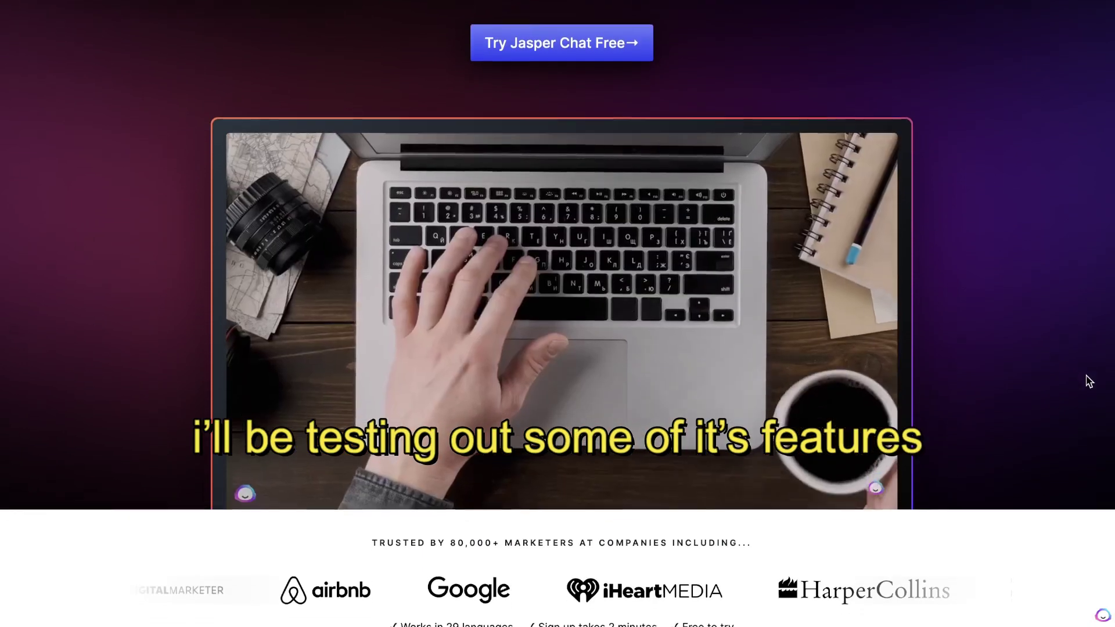
pyautogui.scroll(-1, 1090, 381)
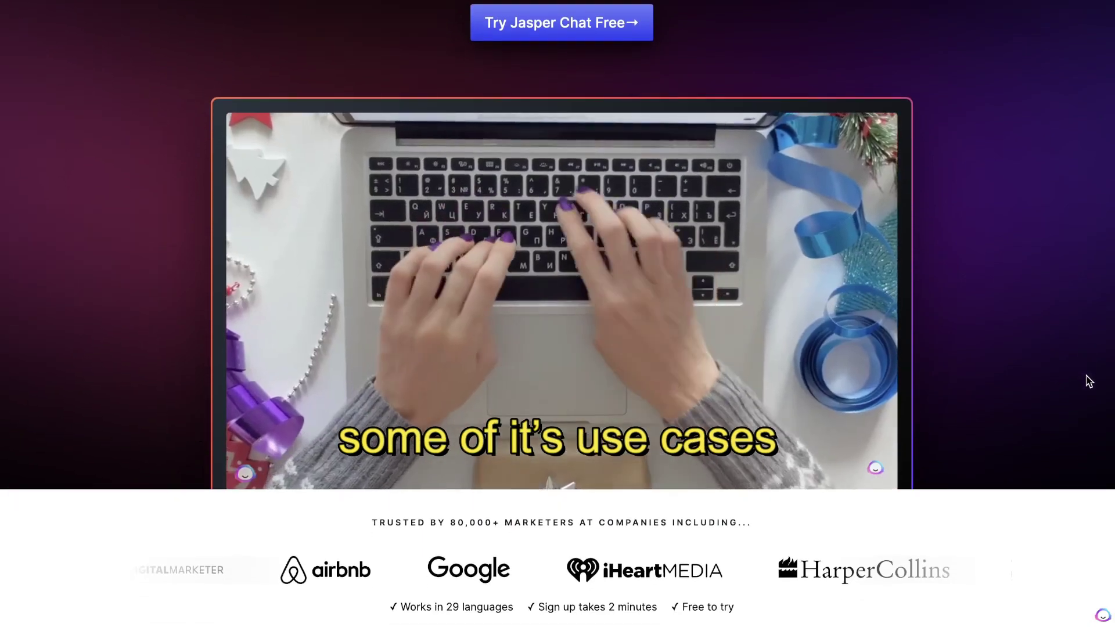
pyautogui.scroll(-1, 1090, 382)
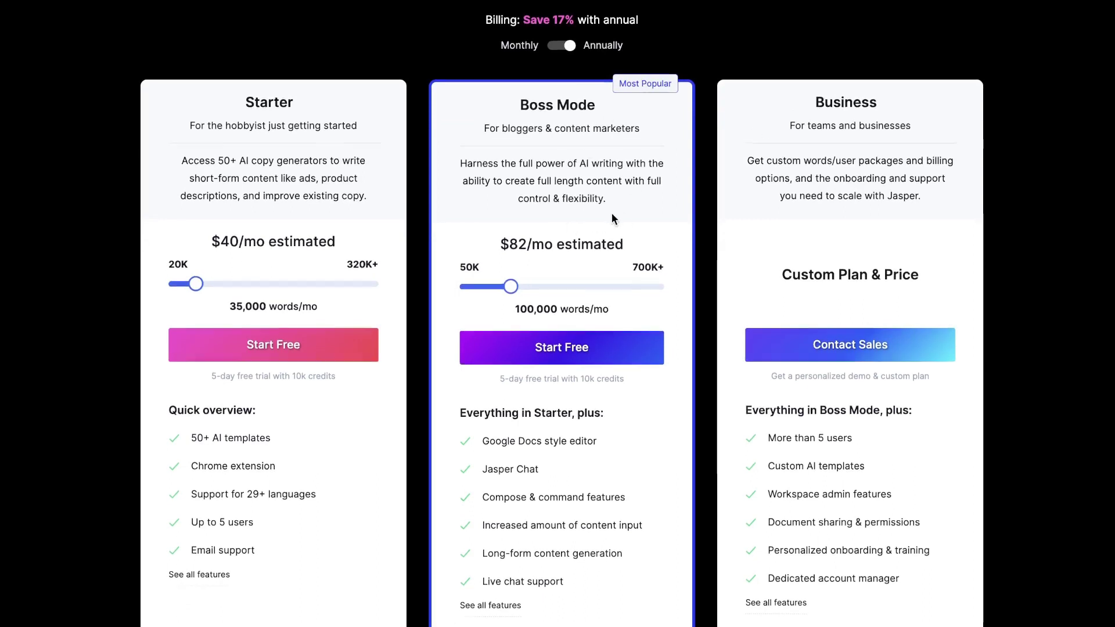
# Drag the Boss Mode slider to 700K words to check its monthly price.
pyautogui.scroll(-1, 612, 213)
pyautogui.scroll(1, 612, 212)
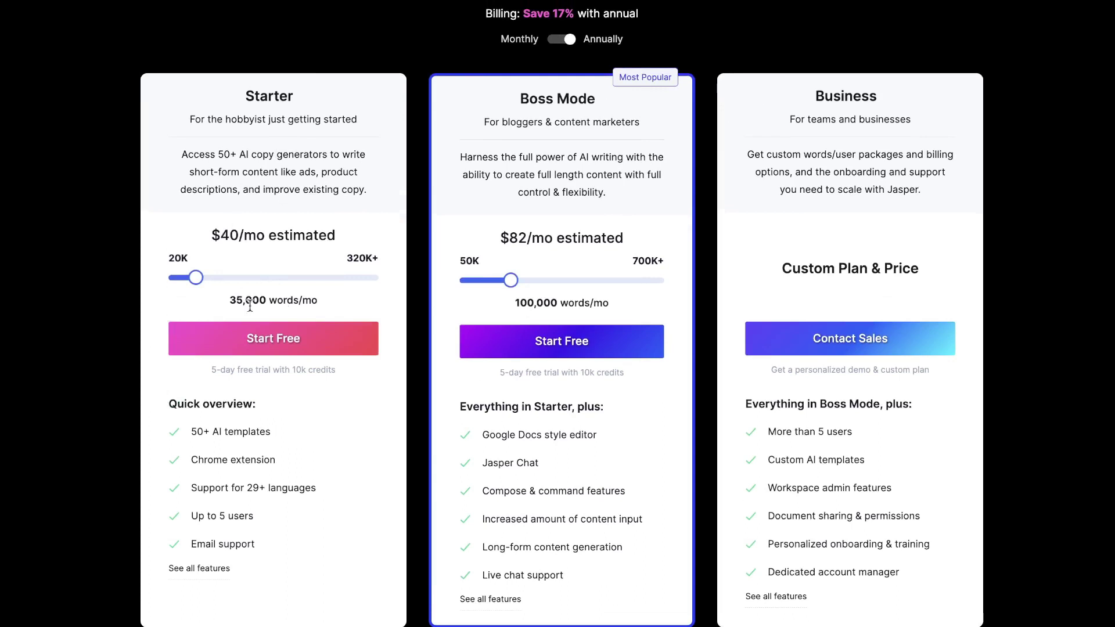
pyautogui.scroll(-1, 279, 262)
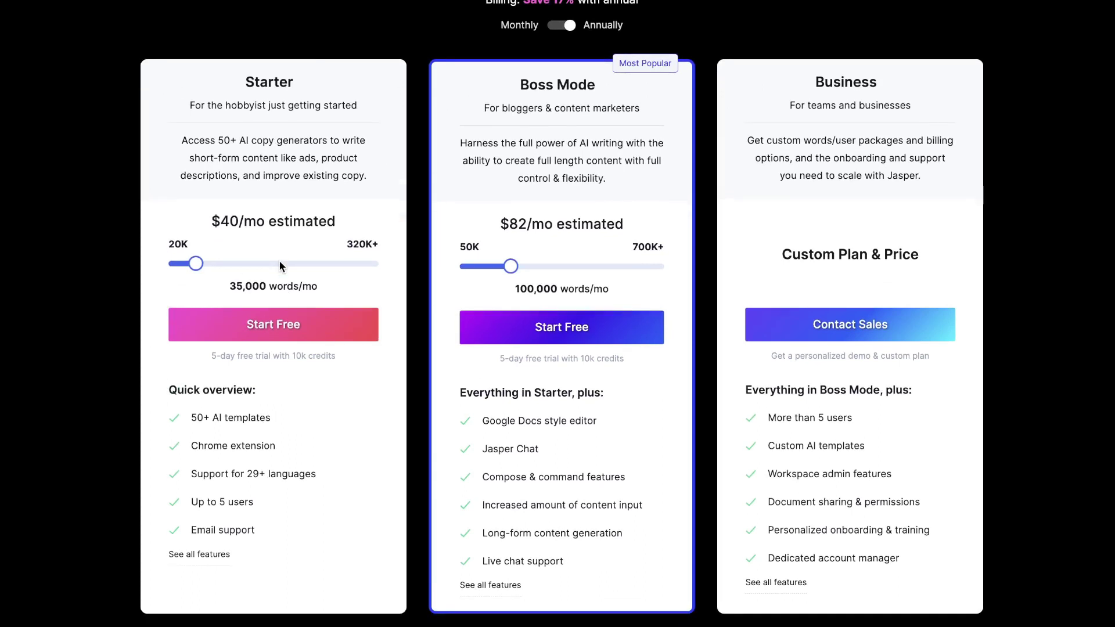
pyautogui.scroll(-2, 574, 434)
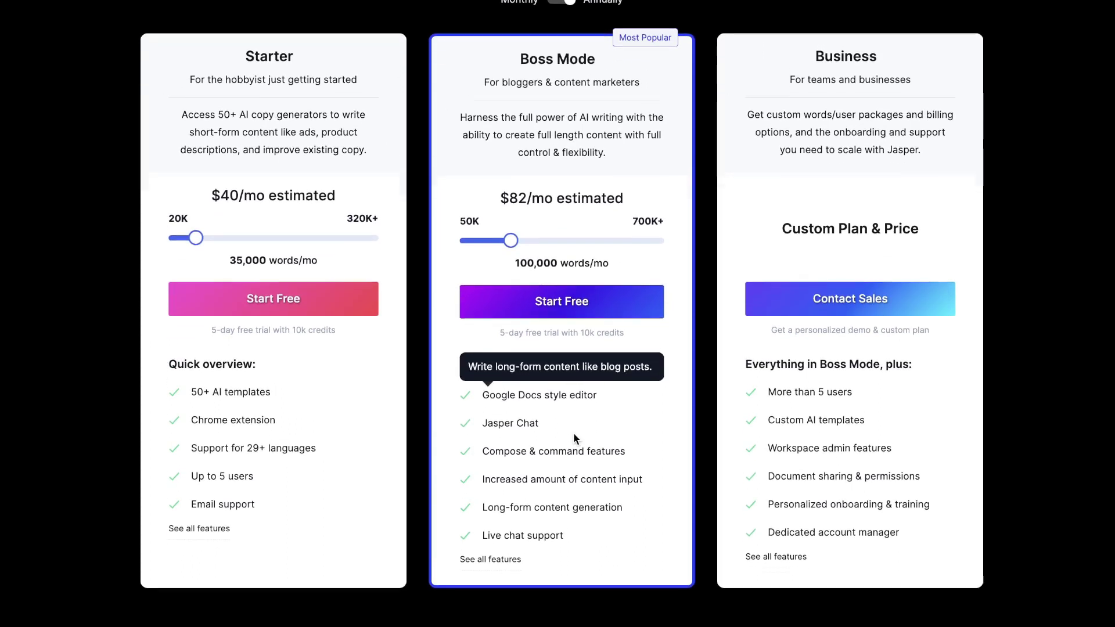
pyautogui.moveTo(511, 241); pyautogui.dragTo(614, 243)
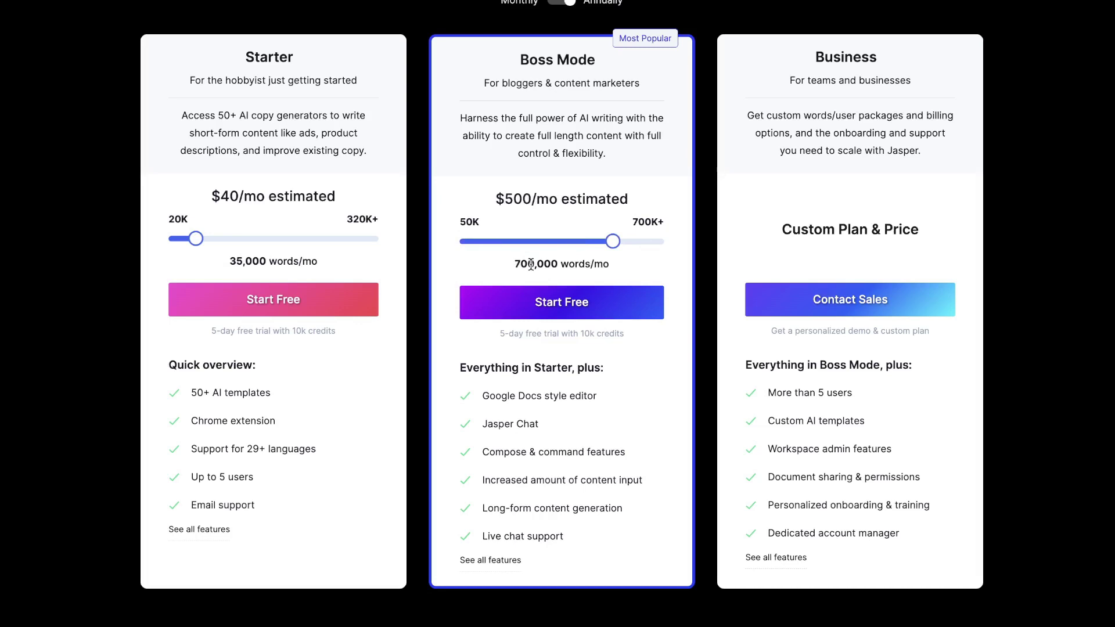
# Open the empty Jasper Chat page in the Personal project.
pyautogui.scroll(-1, 518, 349)
pyautogui.moveTo(511, 404)
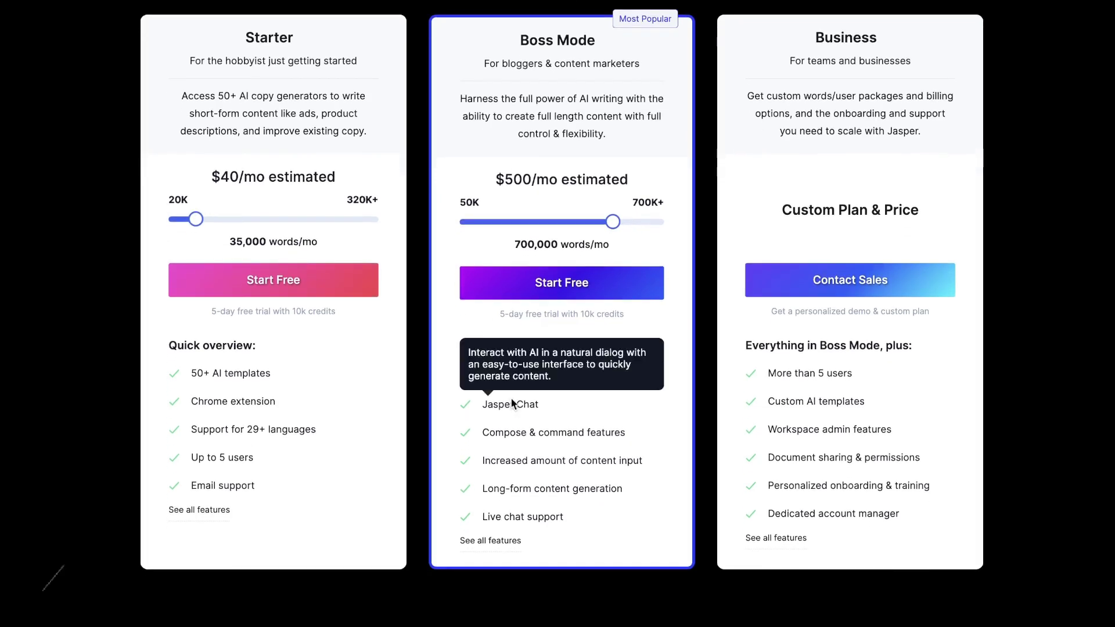
pyautogui.moveTo(540, 406); pyautogui.dragTo(515, 410)
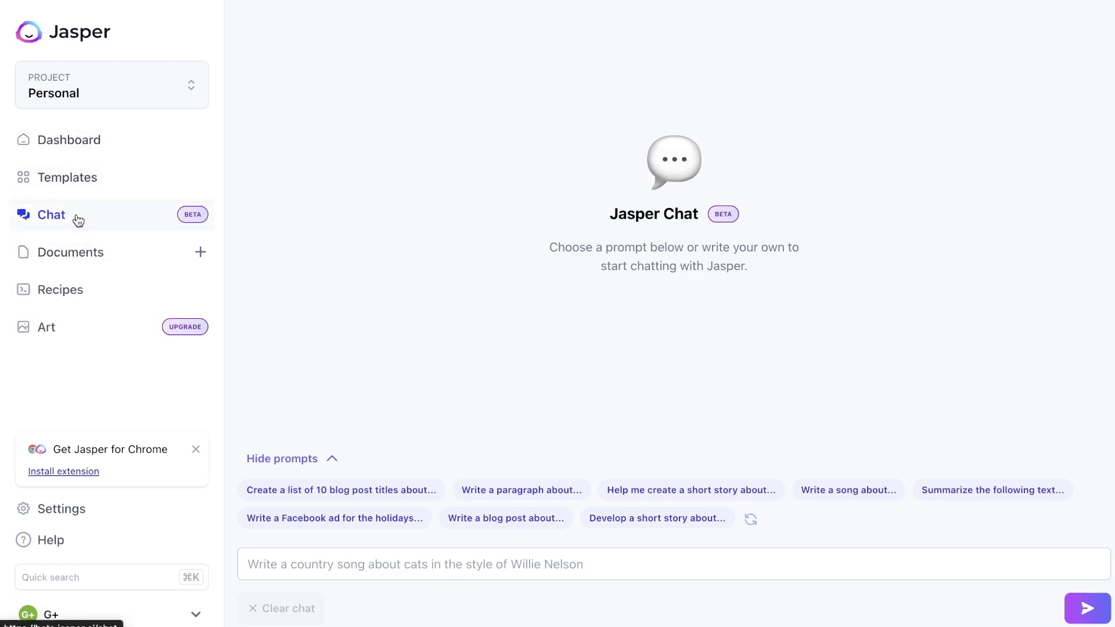
# Refresh the suggested prompts and enter a request for a blog post intro about saving money on taxes.
pyautogui.click(501, 569)
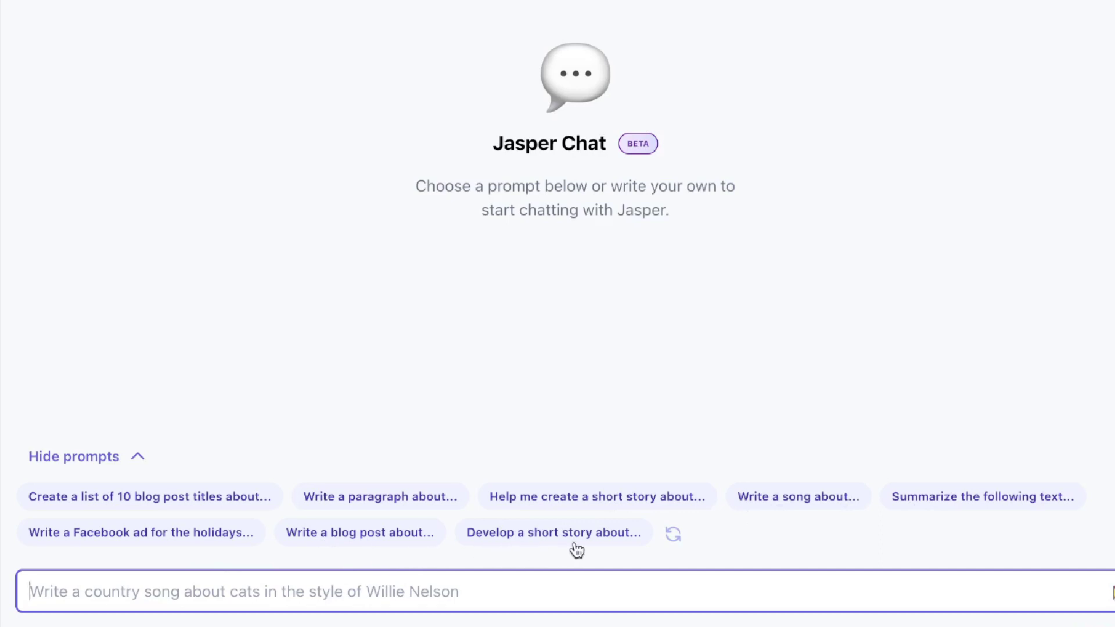
pyautogui.click(673, 535)
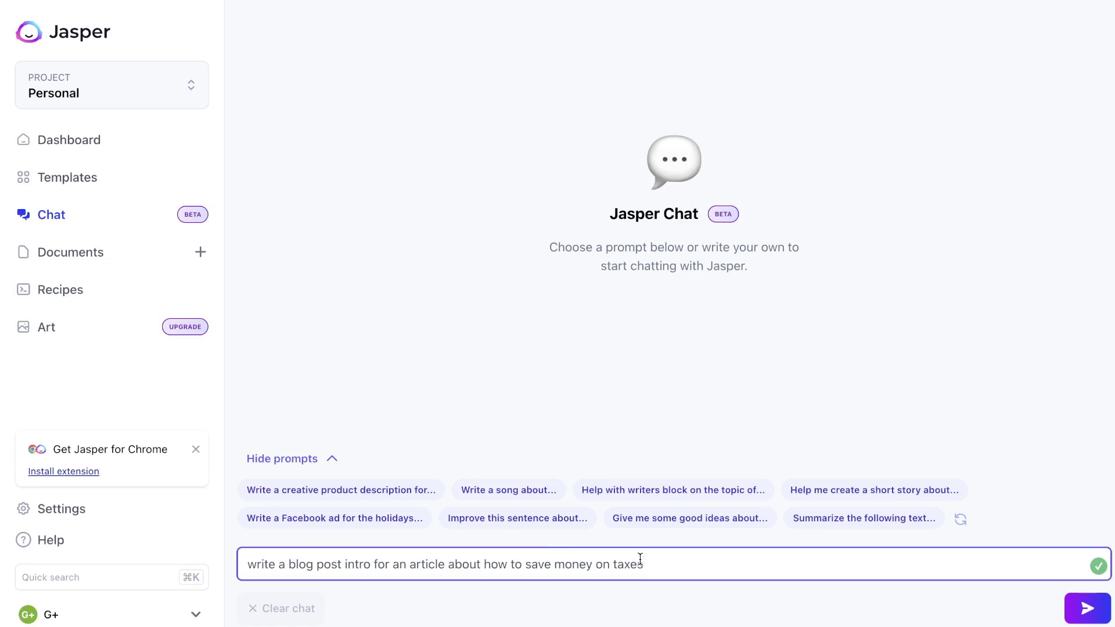
# Send the tax-saving intro request and get Jasper's three-sentence blog intro.
pyautogui.click(1076, 605)
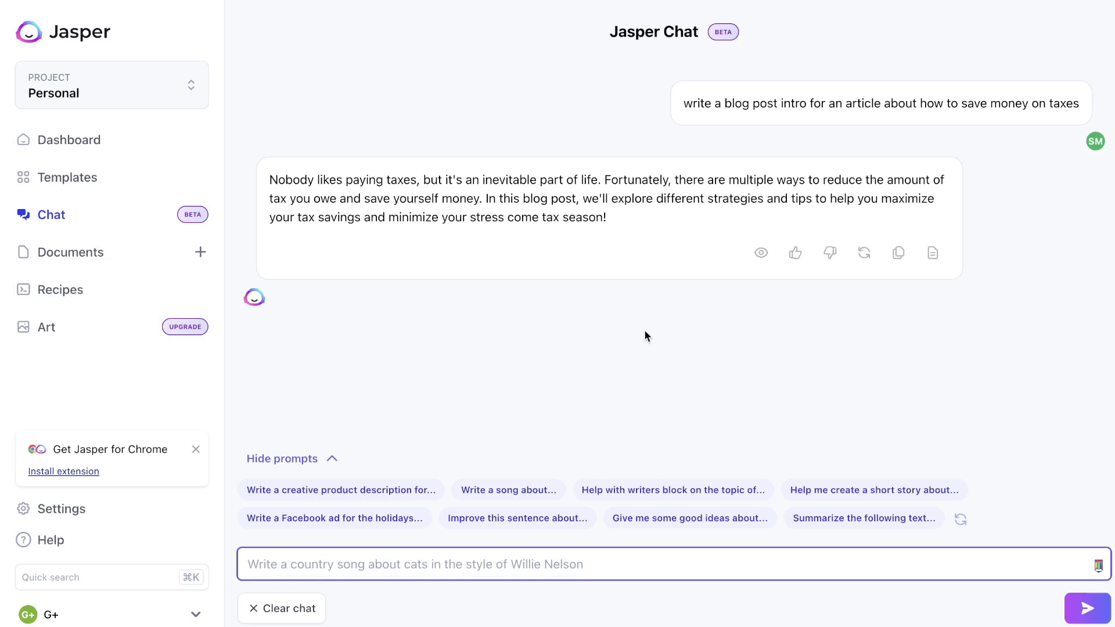
pyautogui.click(540, 186)
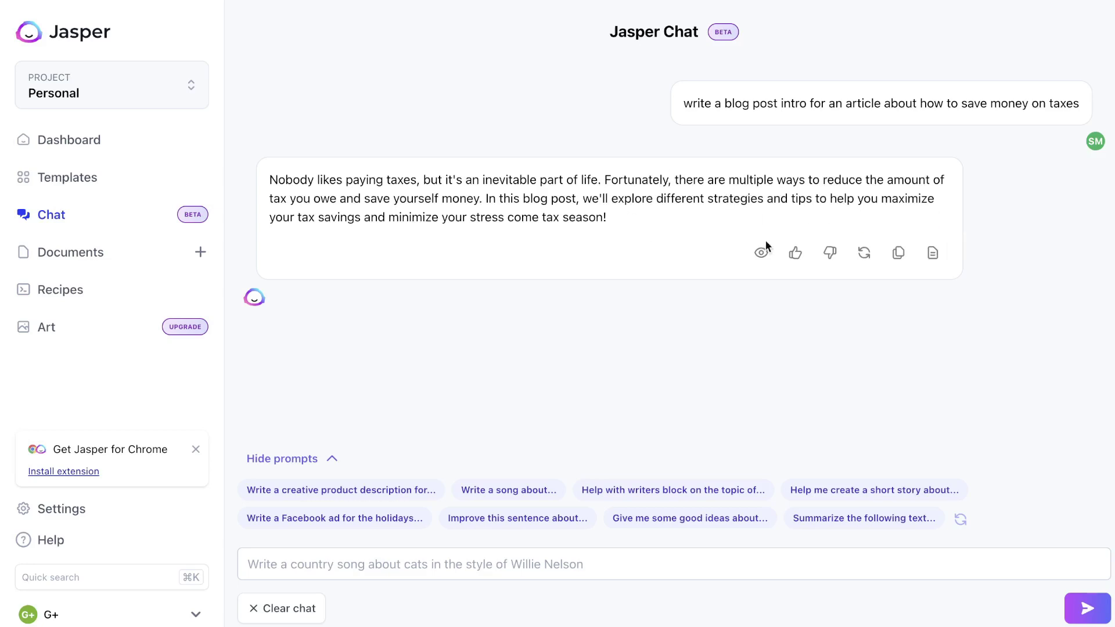
# Move Jasper's tax-saving intro into a new untitled document beside the chat.
pyautogui.click(933, 254)
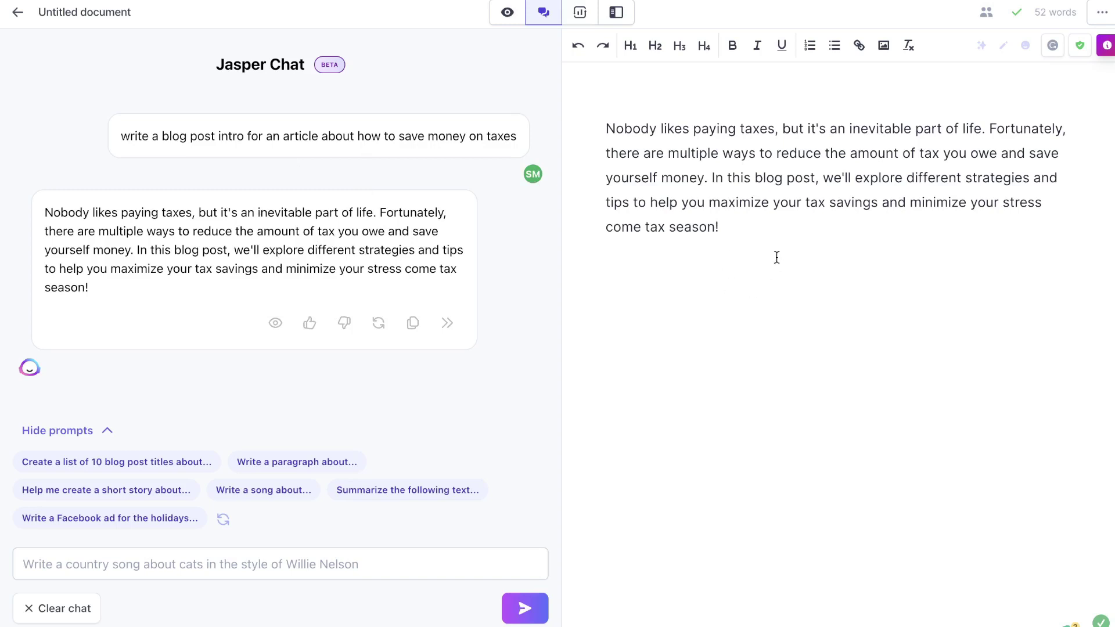
pyautogui.scroll(-1, 778, 257)
pyautogui.scroll(1, 869, 342)
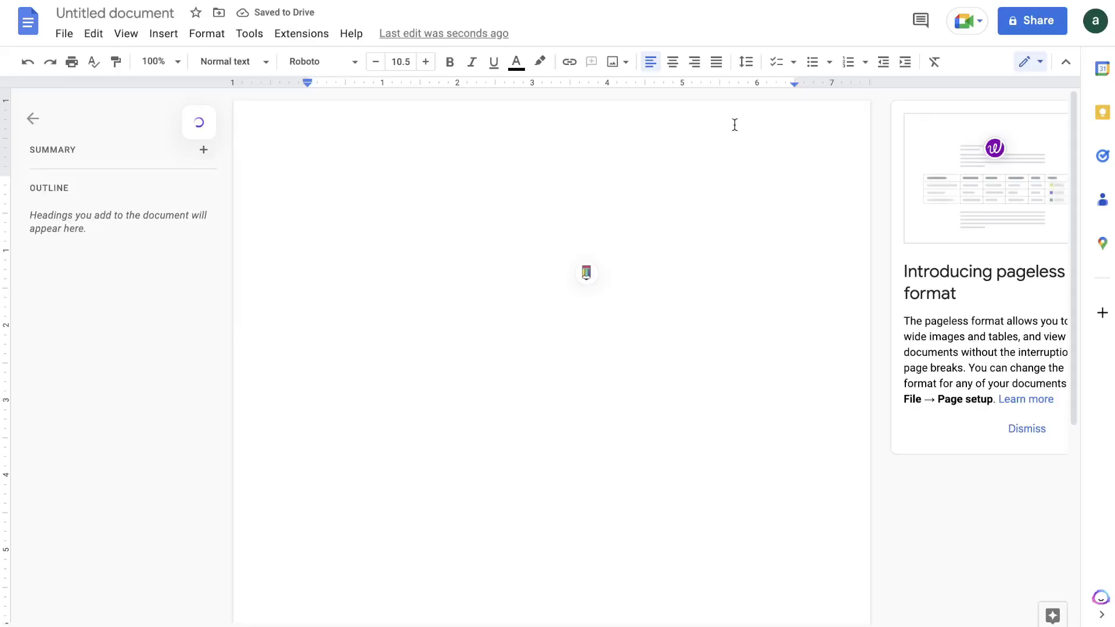
# Paste ChatGPT's meditation intro into the blank document for comparison.
pyautogui.write("Meditation has been practiced for centuries as a way to quiet the mind, reduce stress, and promote overall well-being. But with the hectic pace of modern life, it can be difficult to find the time and space to truly relax and meditate. In this article, we'll explore the benefits of meditation and provide some tips and techniques for incorporating it into your daily routine, no matter how busy you may be. Whether you're a beginner or an experienced meditator, there is something here for everyone. So take a deep breath, find a quiet place to sit, and let's dive in.")
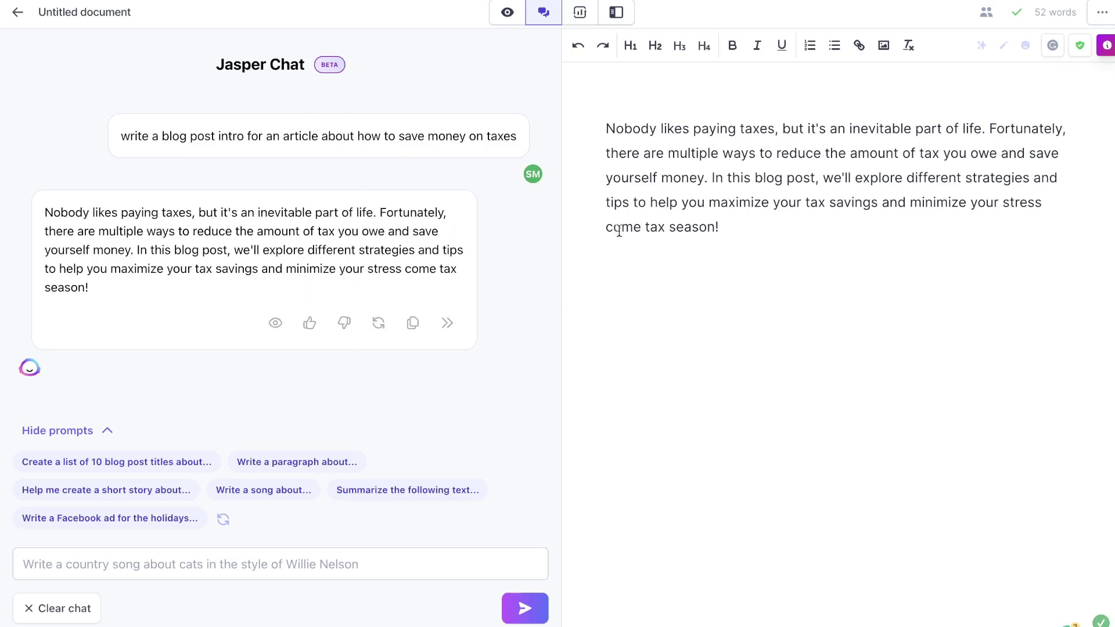
# Return to Chat and clear the tax-intro conversation for a fresh start.
pyautogui.scroll(-1, 707, 273)
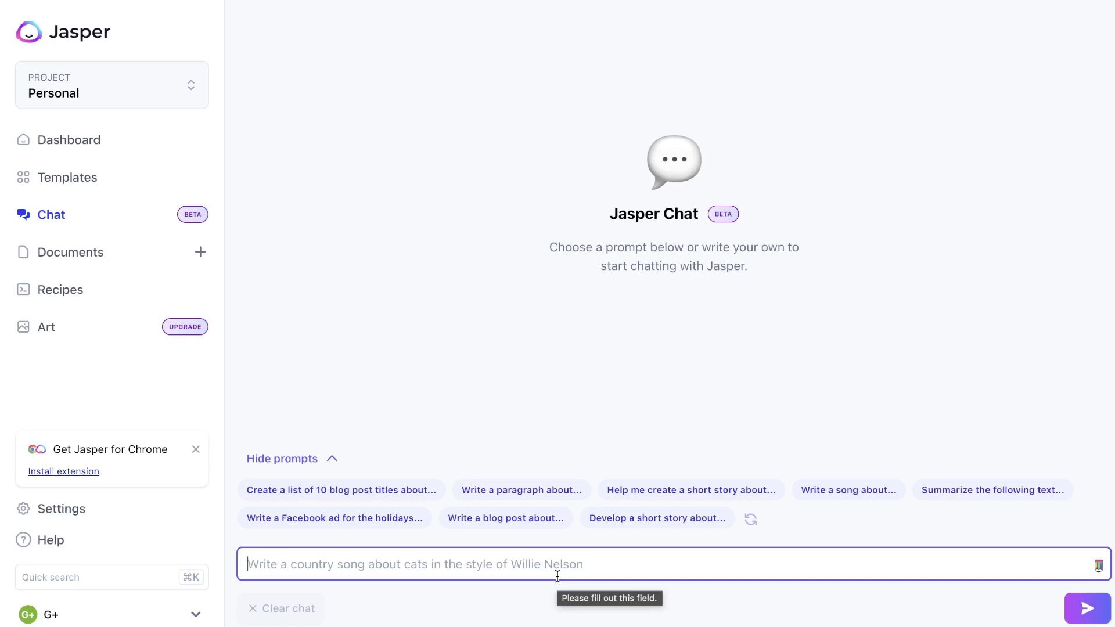
pyautogui.moveTo(618, 214); pyautogui.dragTo(674, 326)
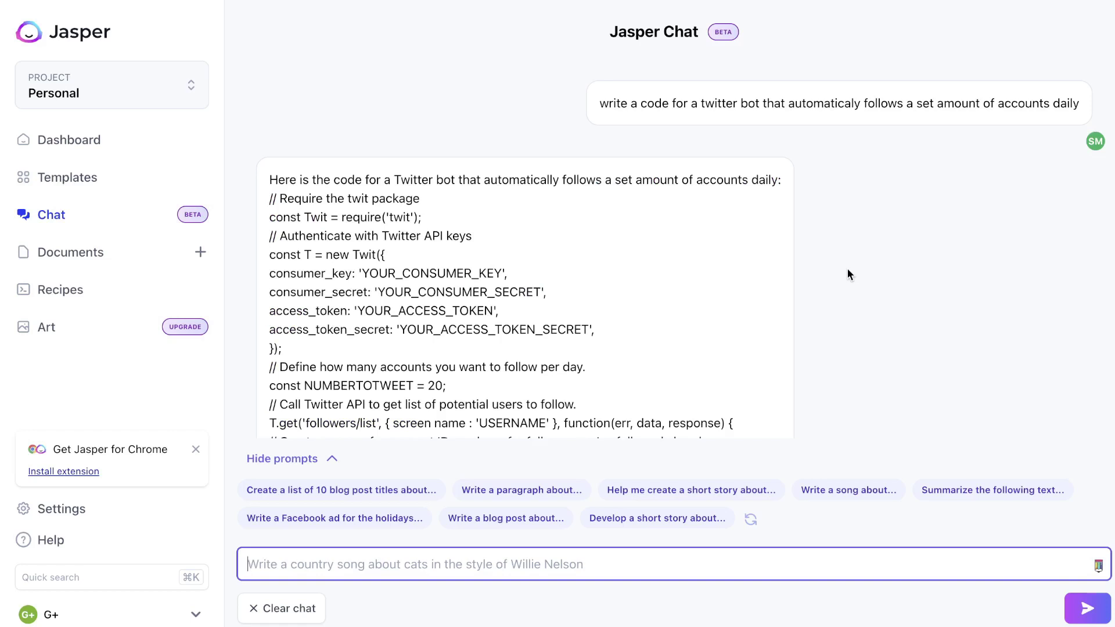
# Scroll through Jasper's Twitter-bot JavaScript code and its follow-up reply calling it structurally sound.
pyautogui.scroll(-1, 849, 175)
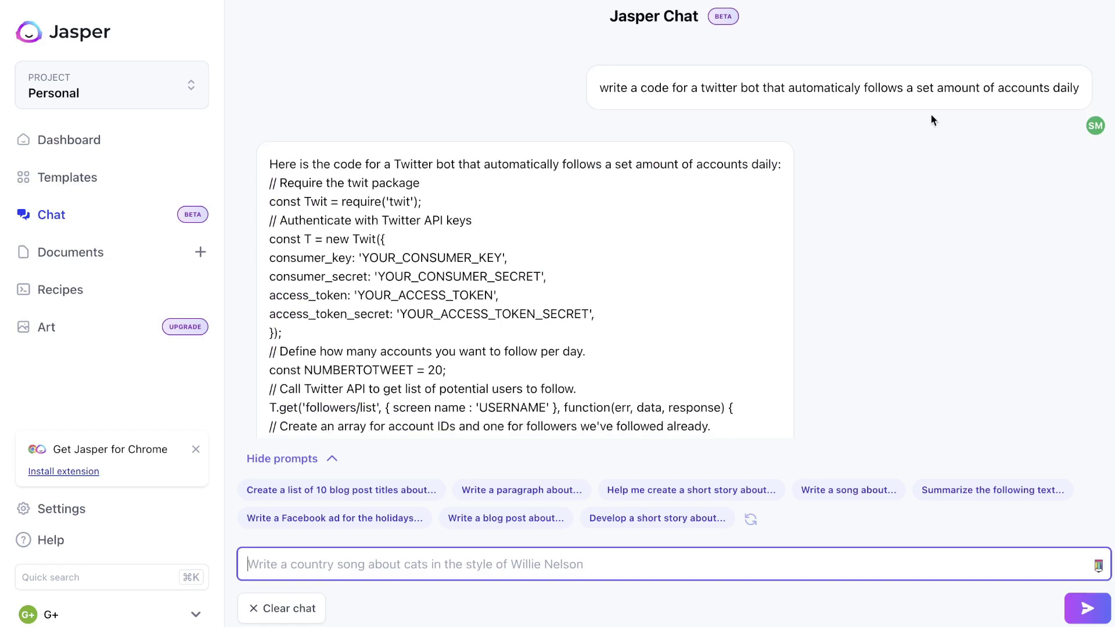
pyautogui.scroll(-2, 772, 181)
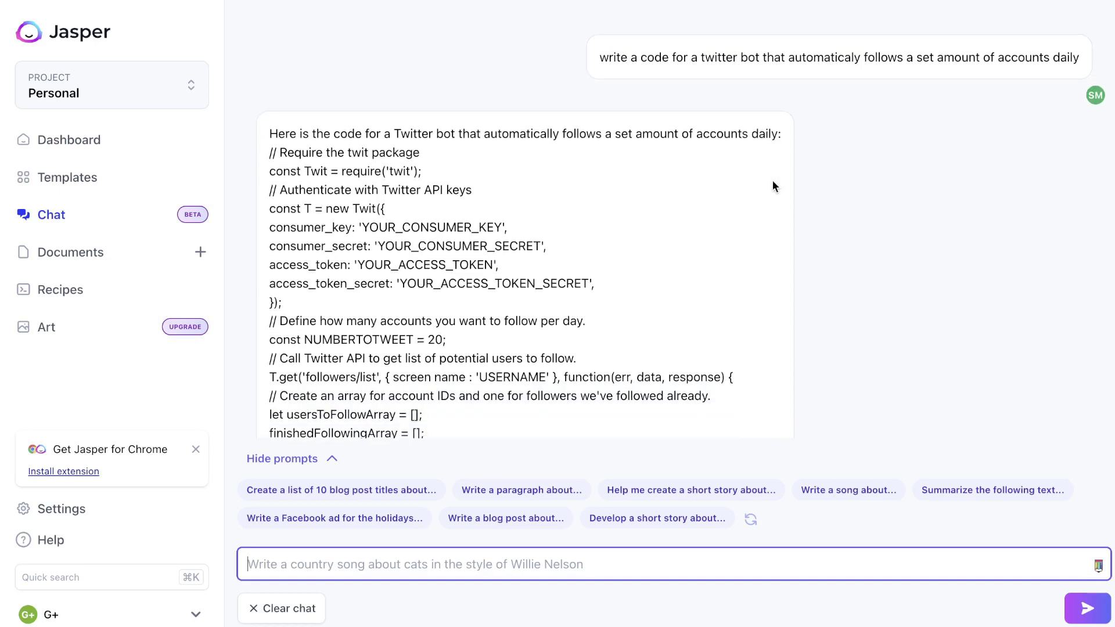
pyautogui.scroll(-4, 647, 237)
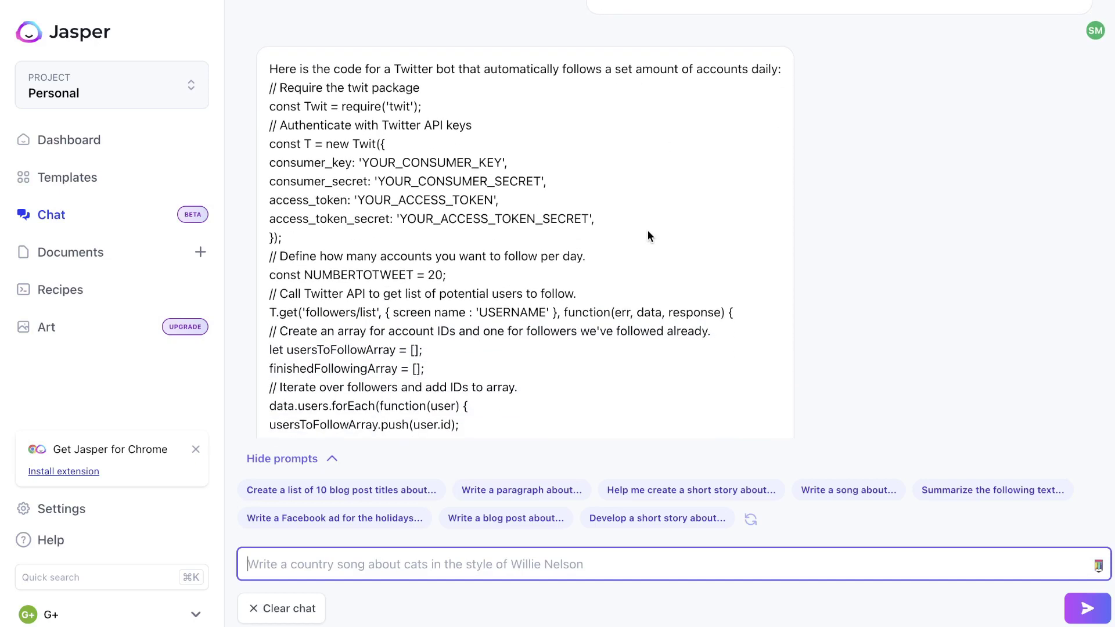
pyautogui.scroll(7, 647, 236)
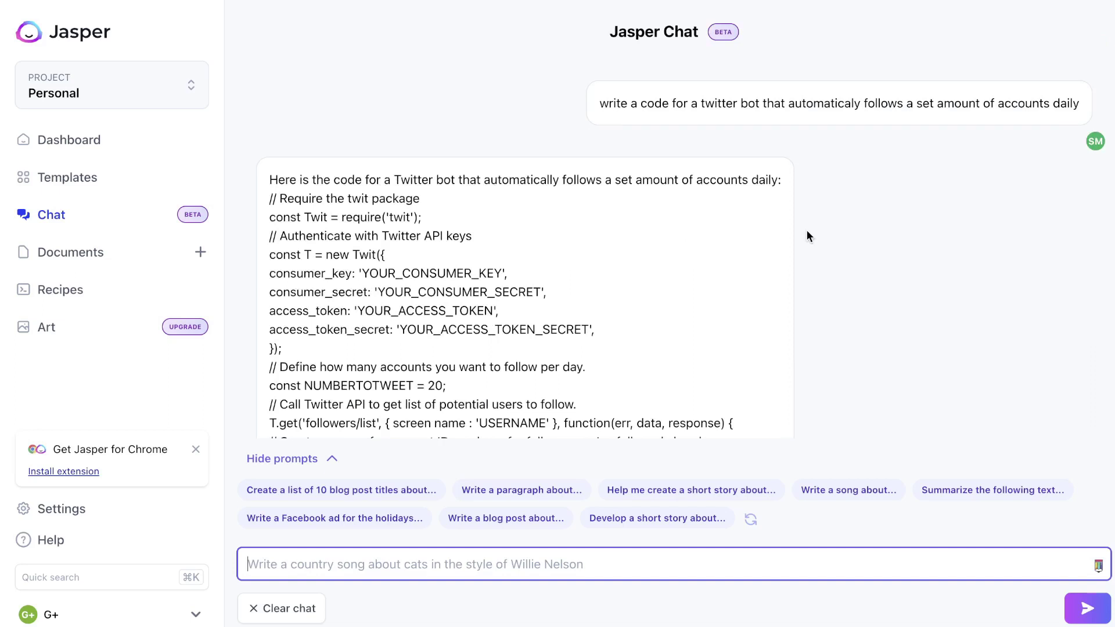
pyautogui.scroll(-9, 807, 236)
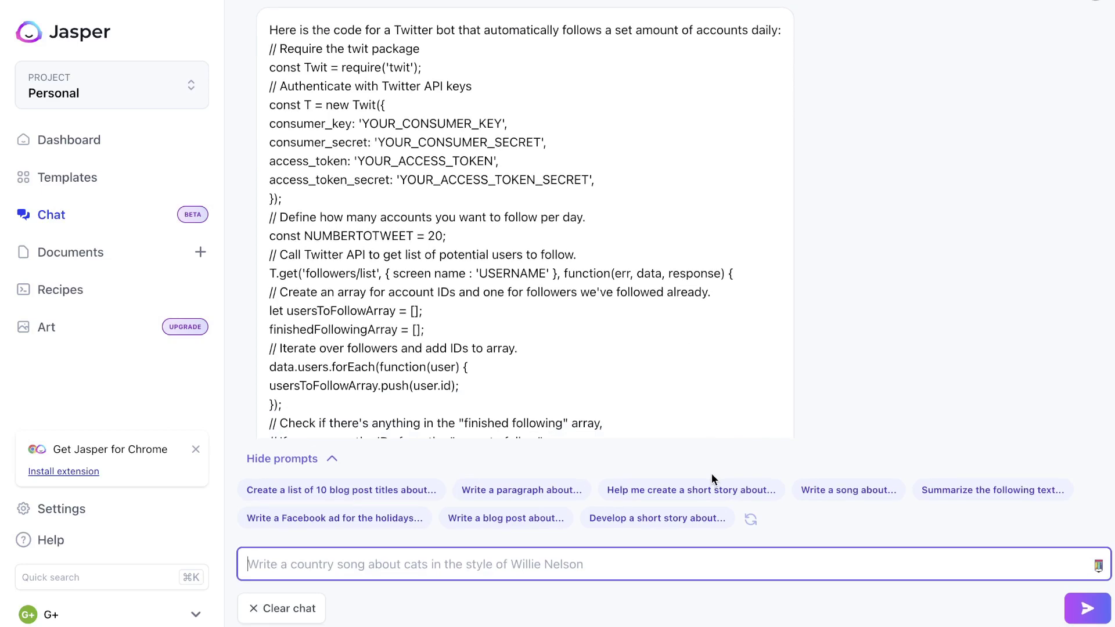
pyautogui.scroll(-3, 756, 334)
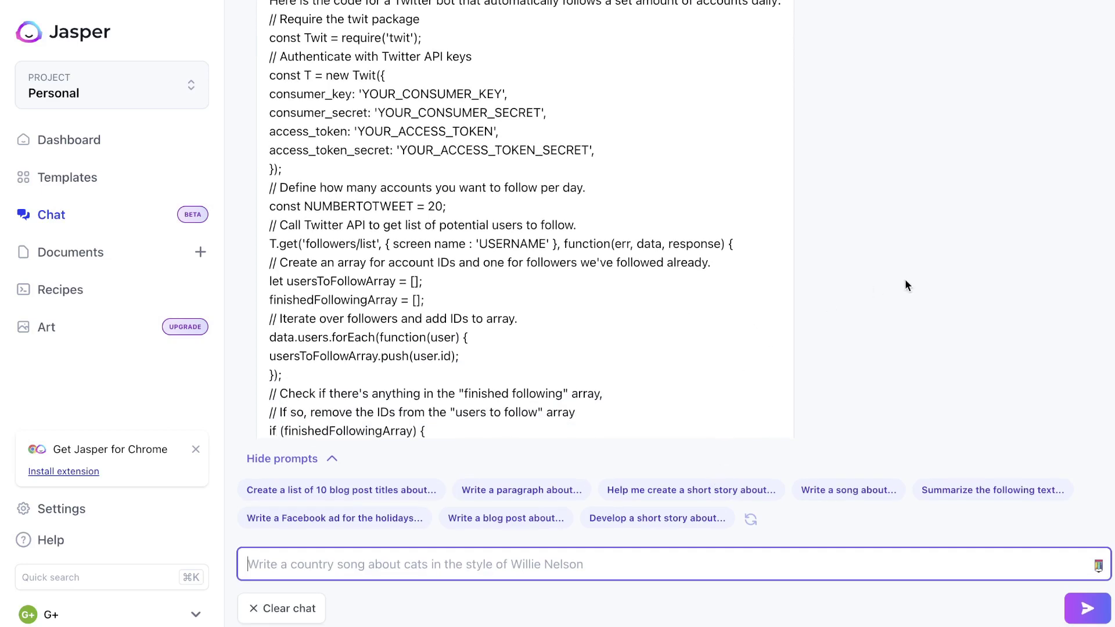
pyautogui.scroll(-3, 905, 281)
pyautogui.scroll(10, 905, 281)
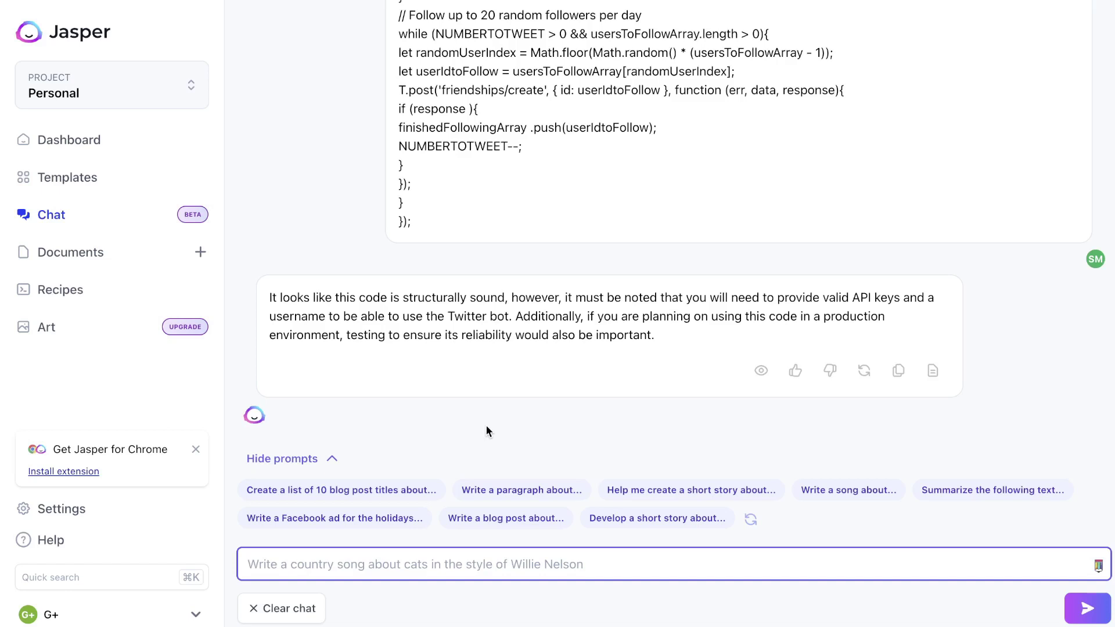
pyautogui.scroll(10, 485, 424)
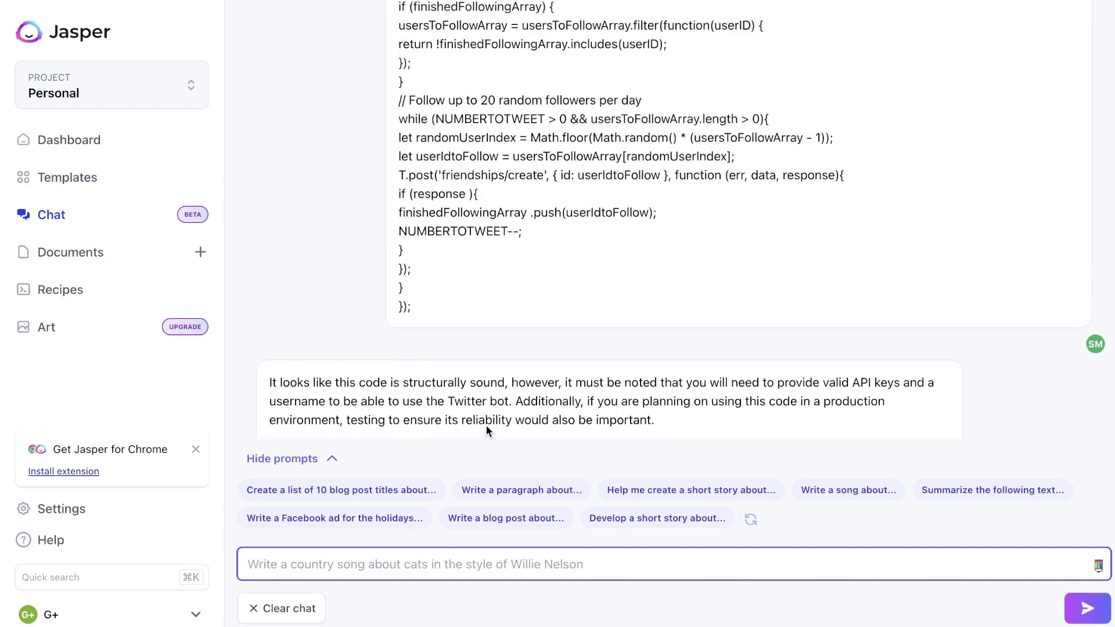
pyautogui.scroll(8, 516, 273)
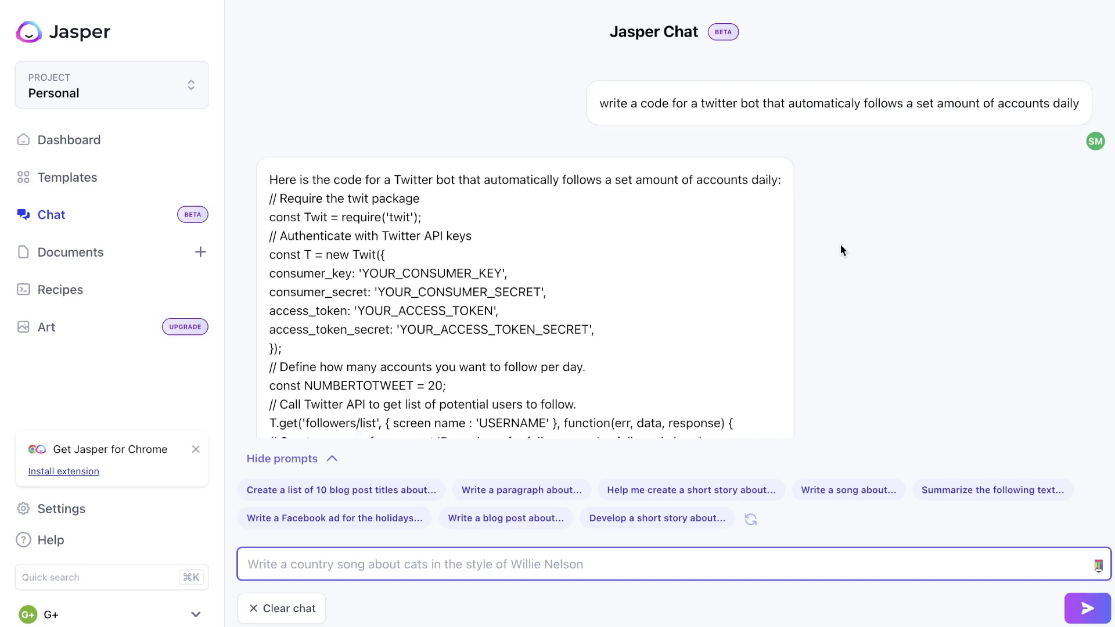
pyautogui.scroll(-15, 841, 250)
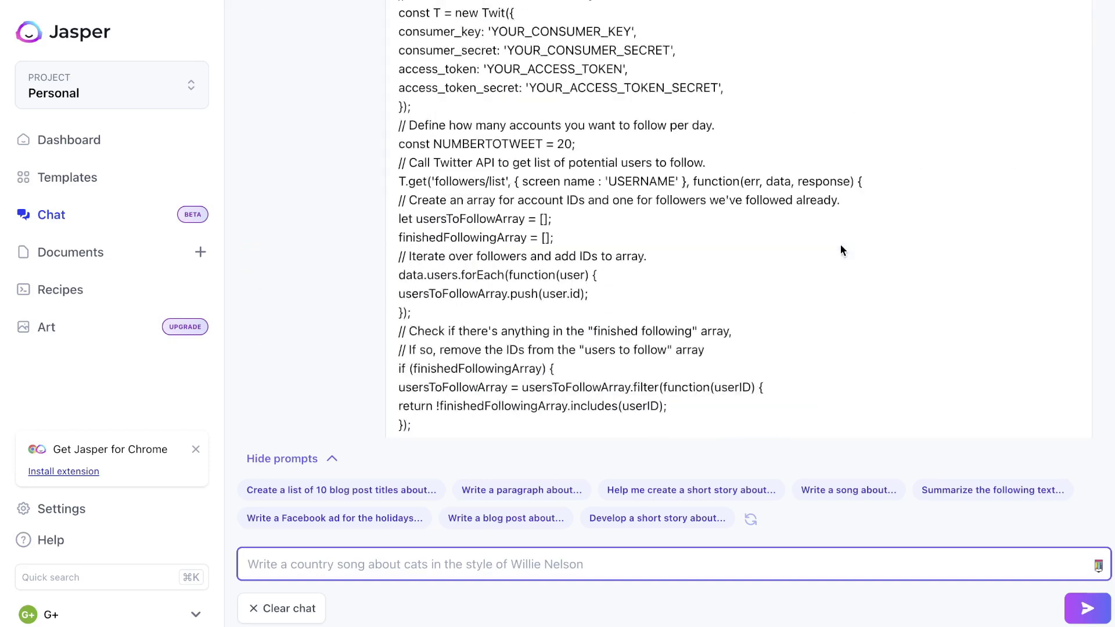
pyautogui.scroll(-2, 841, 250)
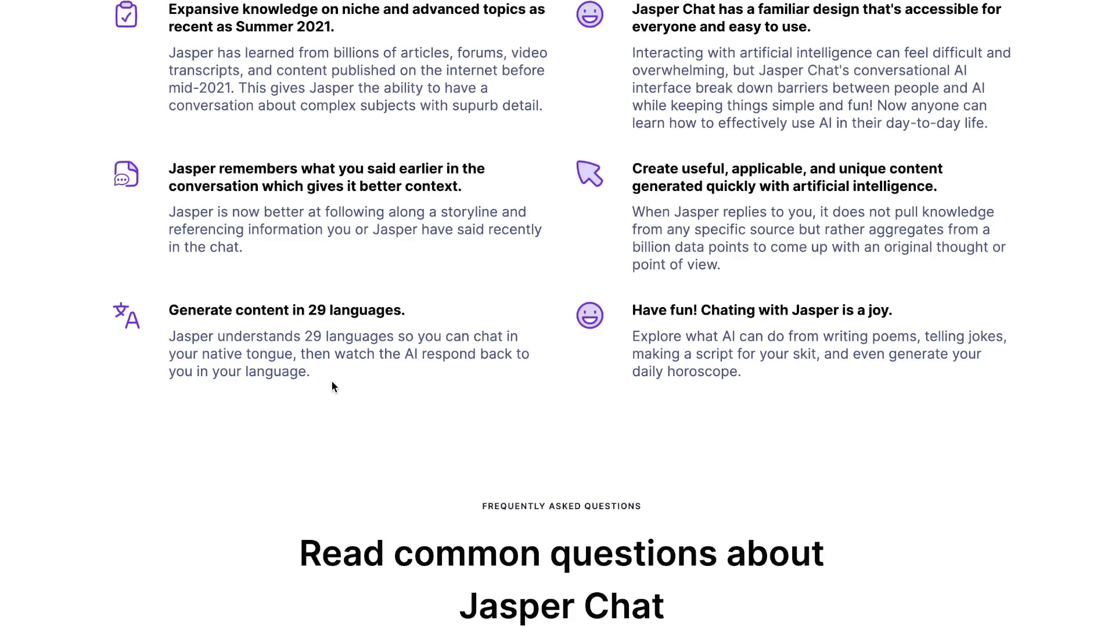
# Highlight the paragraph about content in 29 languages on the Jasper Chat page.
pyautogui.moveTo(332, 382); pyautogui.dragTo(190, 304)
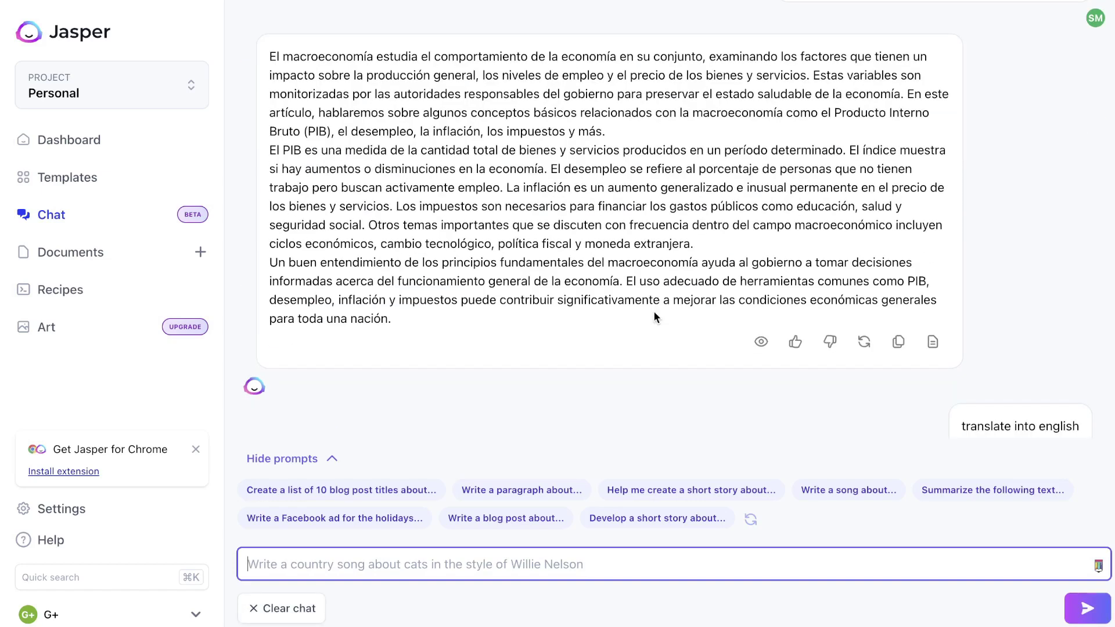
# Read through the English macroeconomics translation, selecting passages of its text.
pyautogui.scroll(1, 563, 131)
pyautogui.moveTo(427, 365); pyautogui.dragTo(281, 90)
pyautogui.scroll(-5, 583, 302)
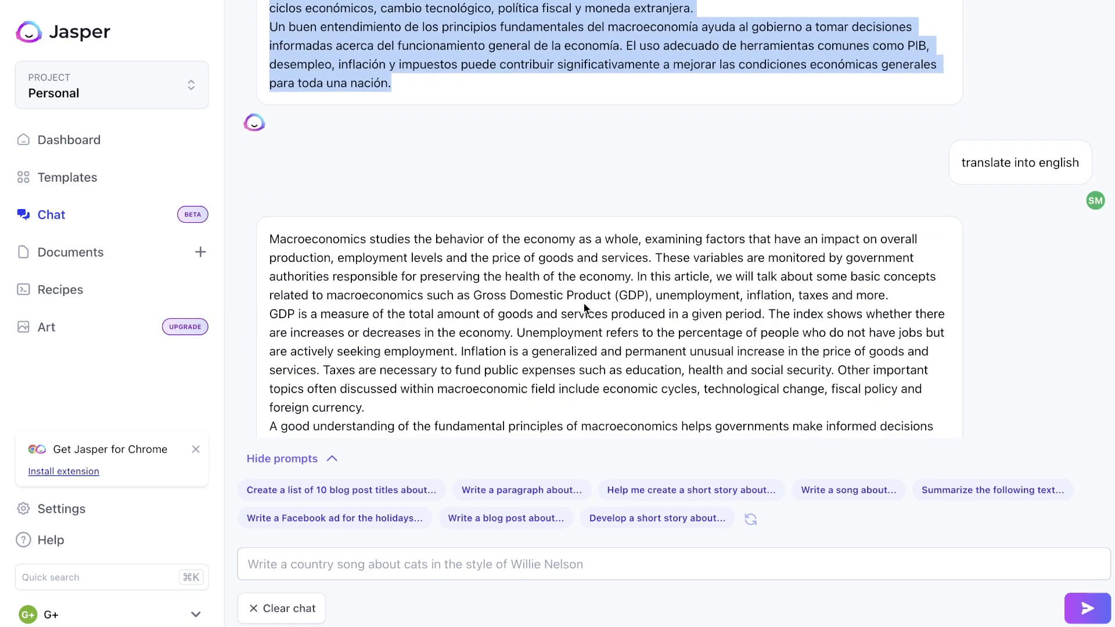
pyautogui.scroll(-1, 606, 296)
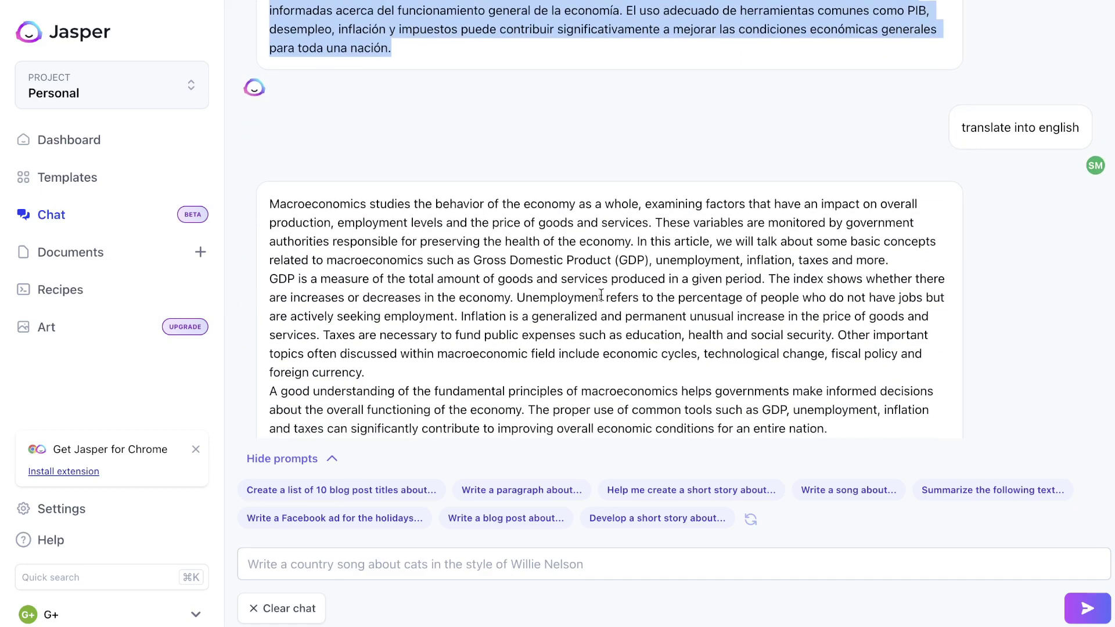
pyautogui.scroll(-1, 601, 295)
pyautogui.moveTo(836, 378); pyautogui.dragTo(281, 171)
pyautogui.click(504, 239)
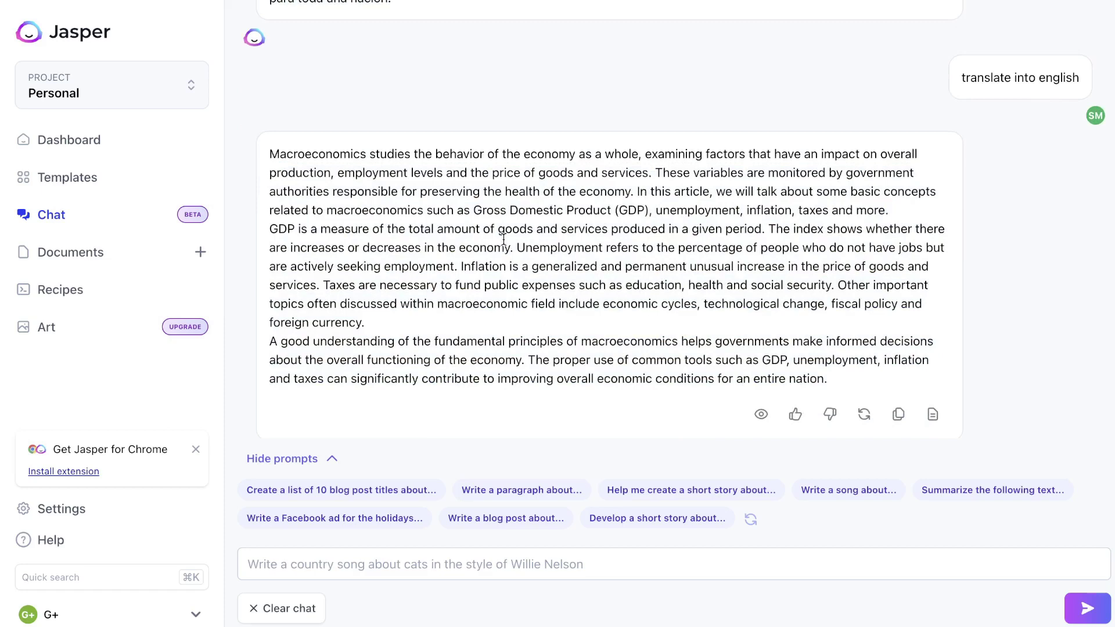
# Open the Jasper Chrome extension's store page, then switch to the LinkedIn home feed.
pyautogui.scroll(1, 504, 240)
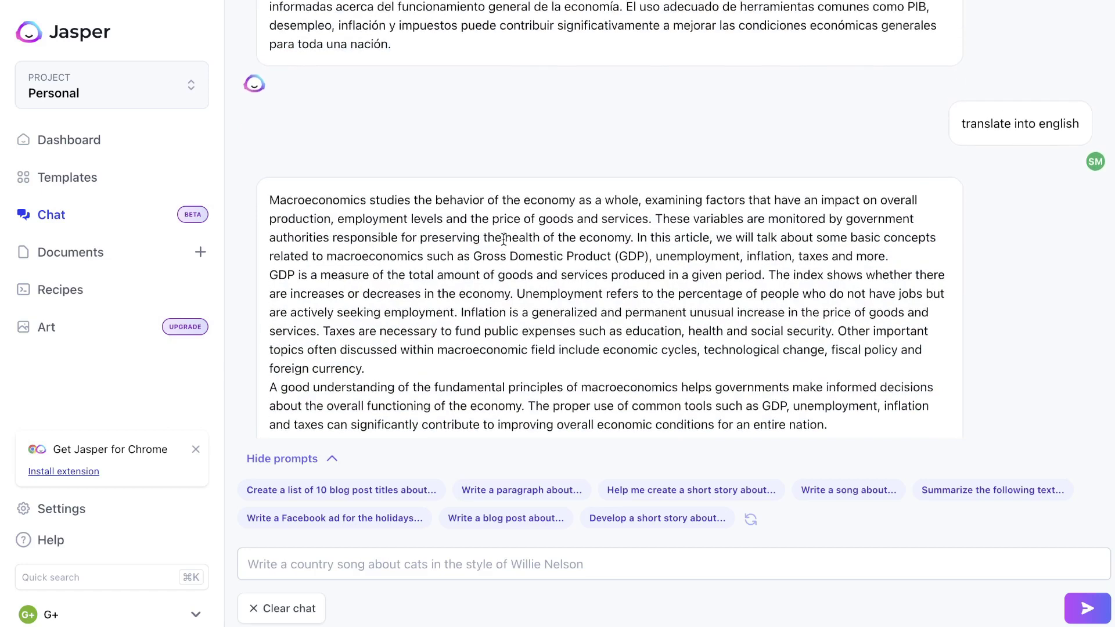
pyautogui.scroll(-2, 765, 289)
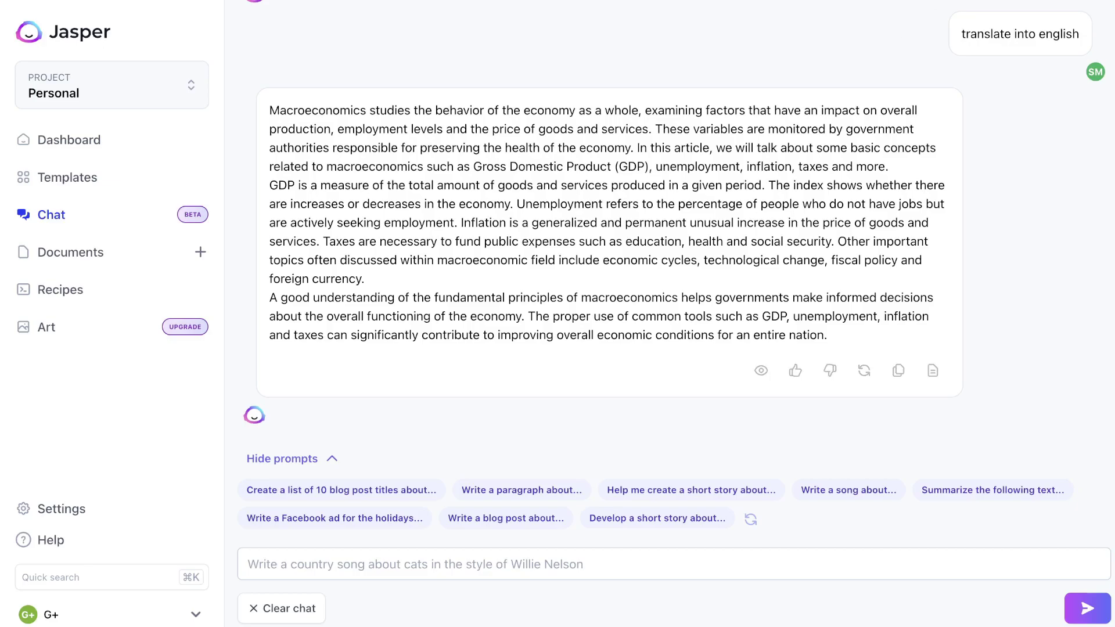
pyautogui.click(1032, 6)
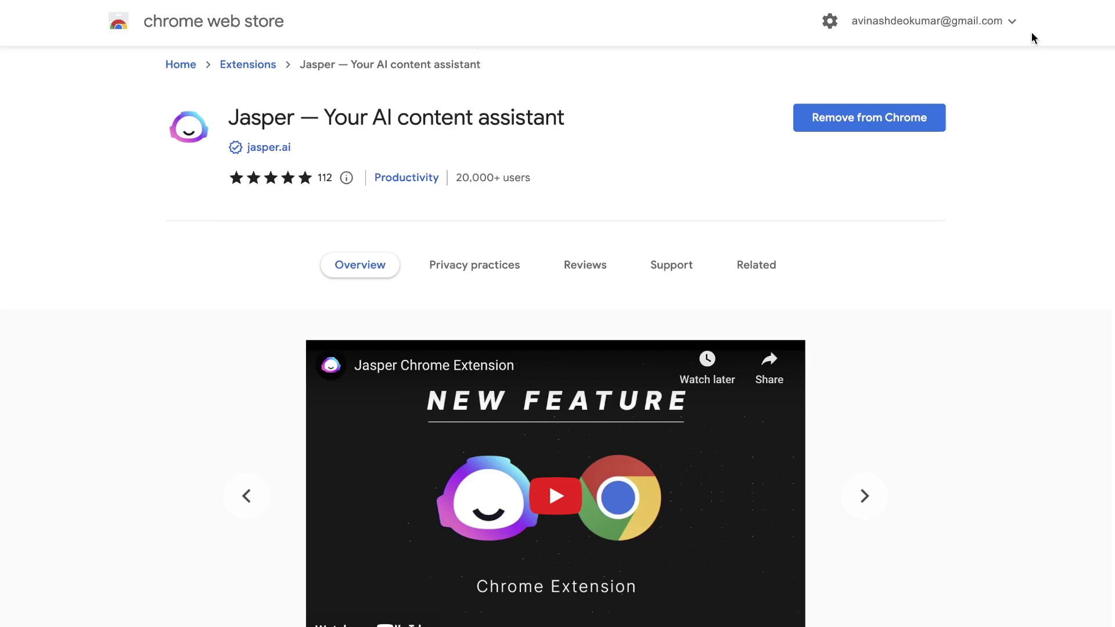
pyautogui.click(964, 6)
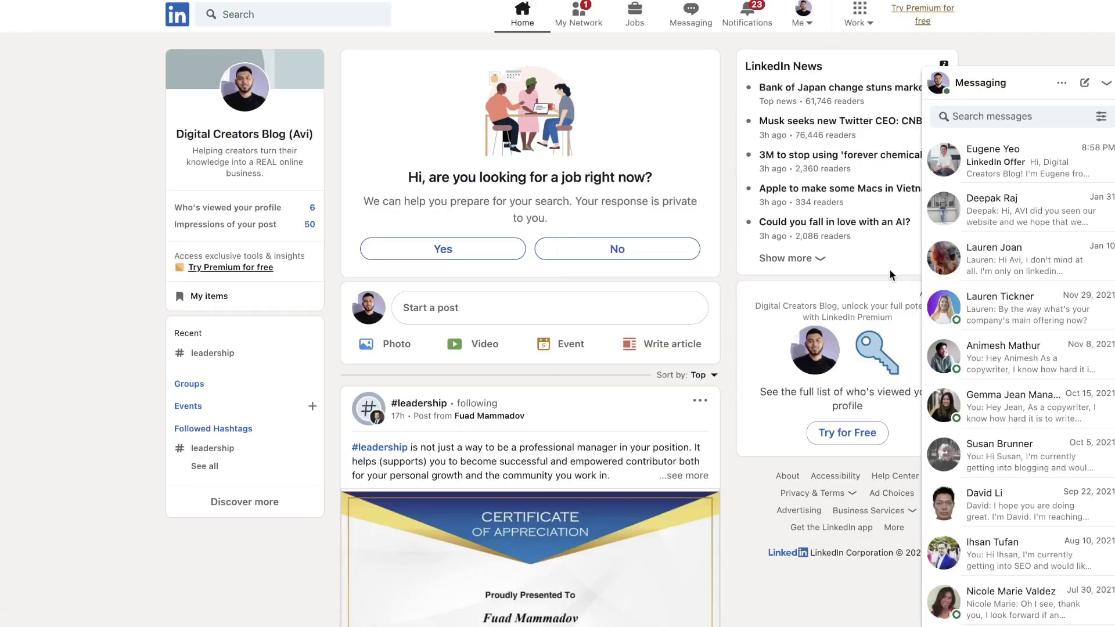
# Prompt the Jasper assistant inside a LinkedIn message thread with the pasted cold-outreach request.
pyautogui.click(937, 214)
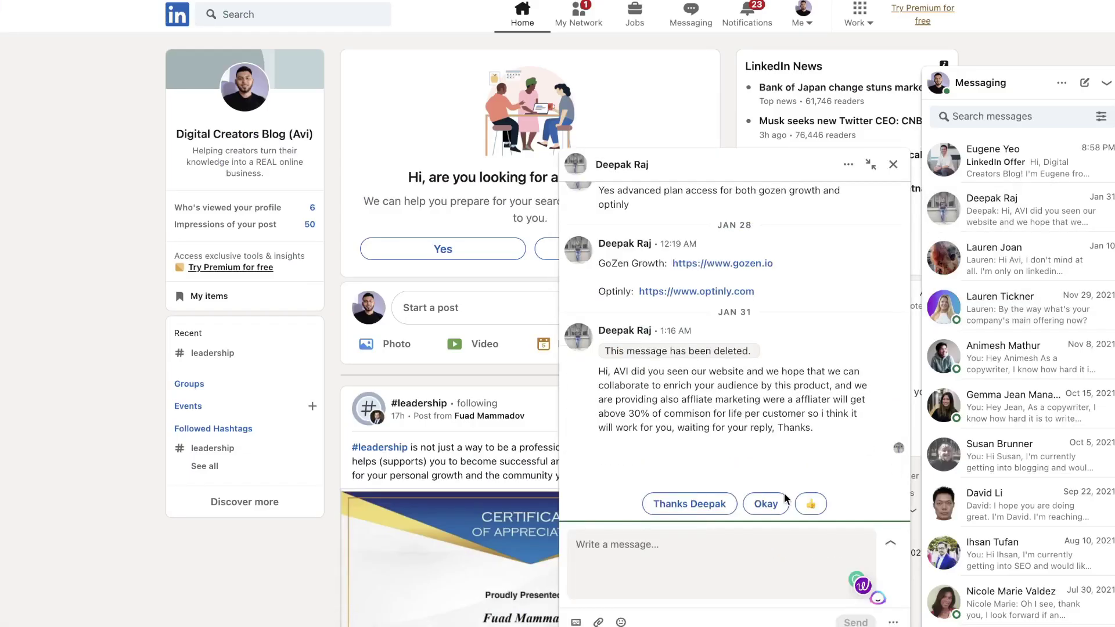
pyautogui.click(878, 600)
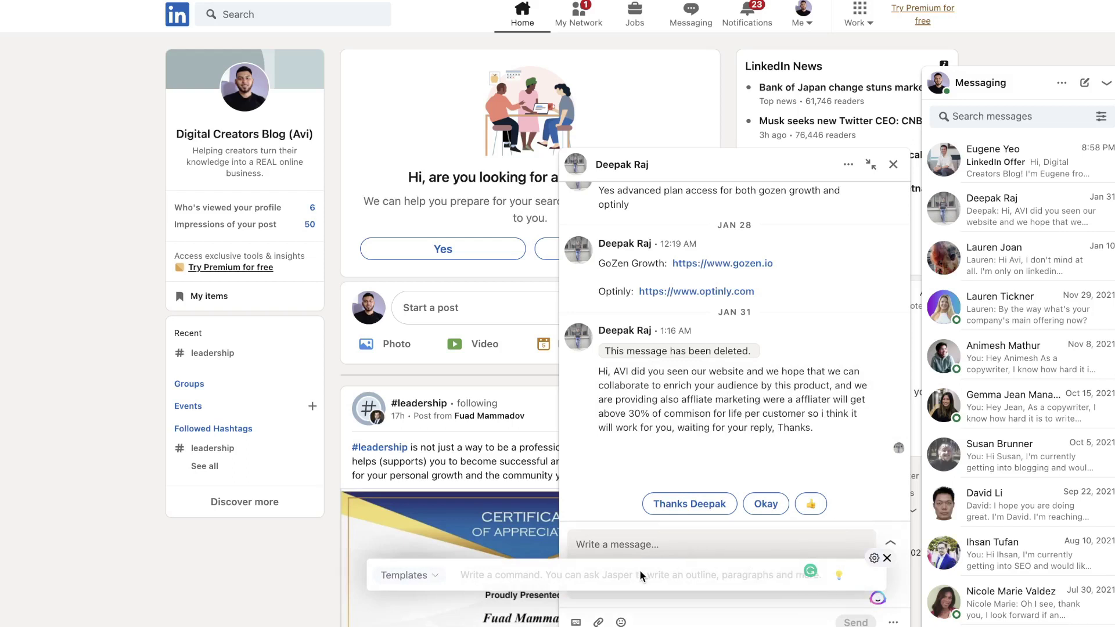
pyautogui.write('write a cold outreach message asking a prospect to book in a free consultation for web design')
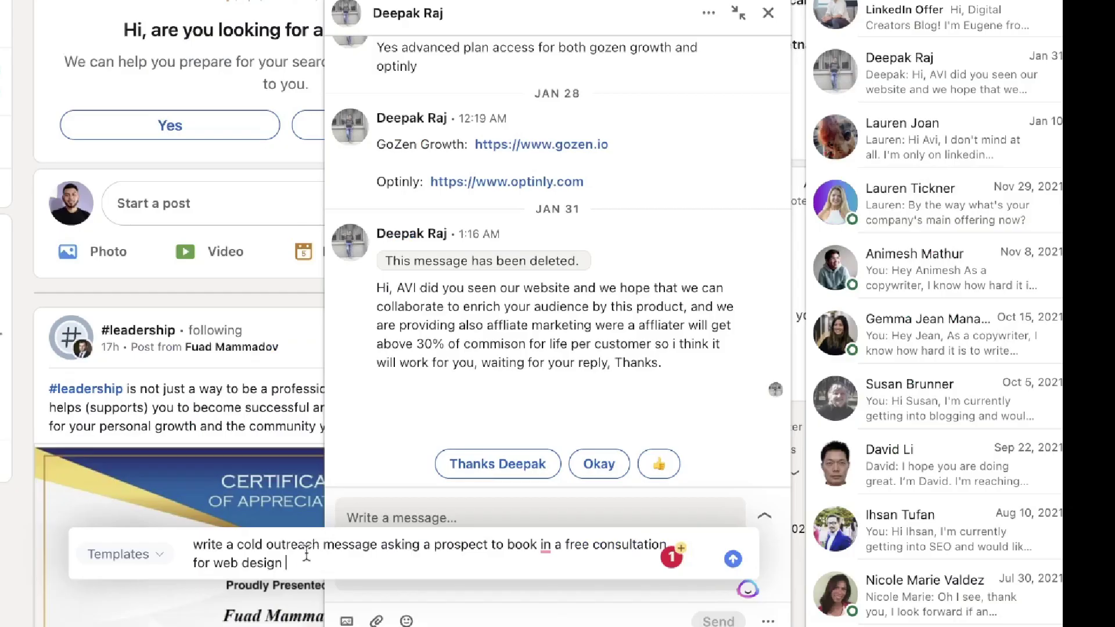
pyautogui.moveTo(302, 562); pyautogui.dragTo(324, 546)
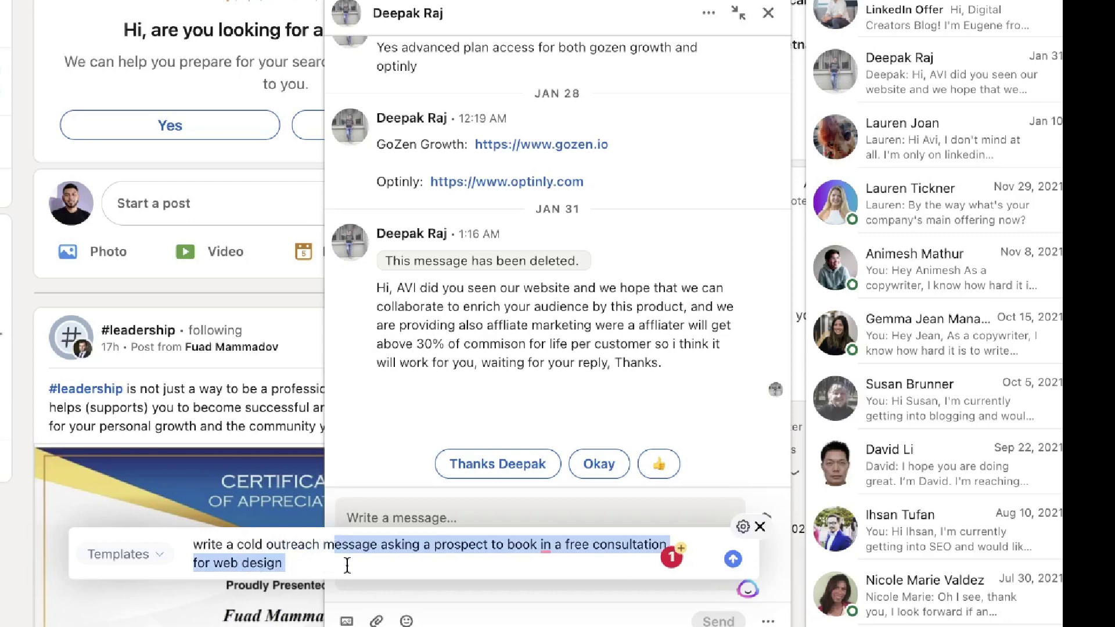
pyautogui.click(348, 566)
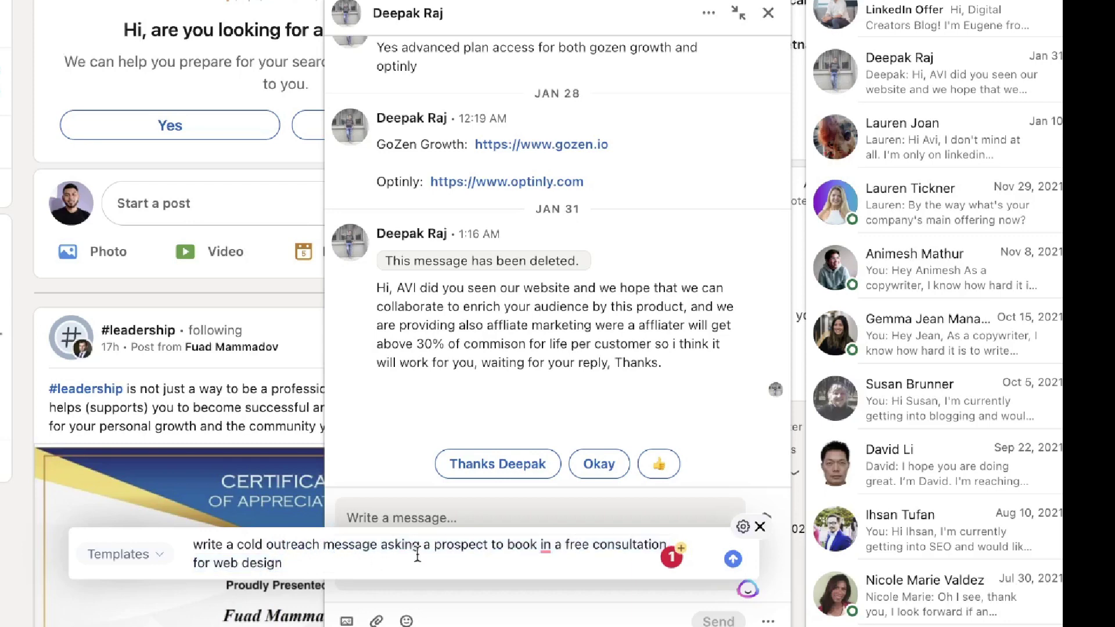
pyautogui.press('Return')
# Review the drafted outreach message, then dismiss it and close the conversation.
pyautogui.moveTo(514, 385); pyautogui.dragTo(238, 174)
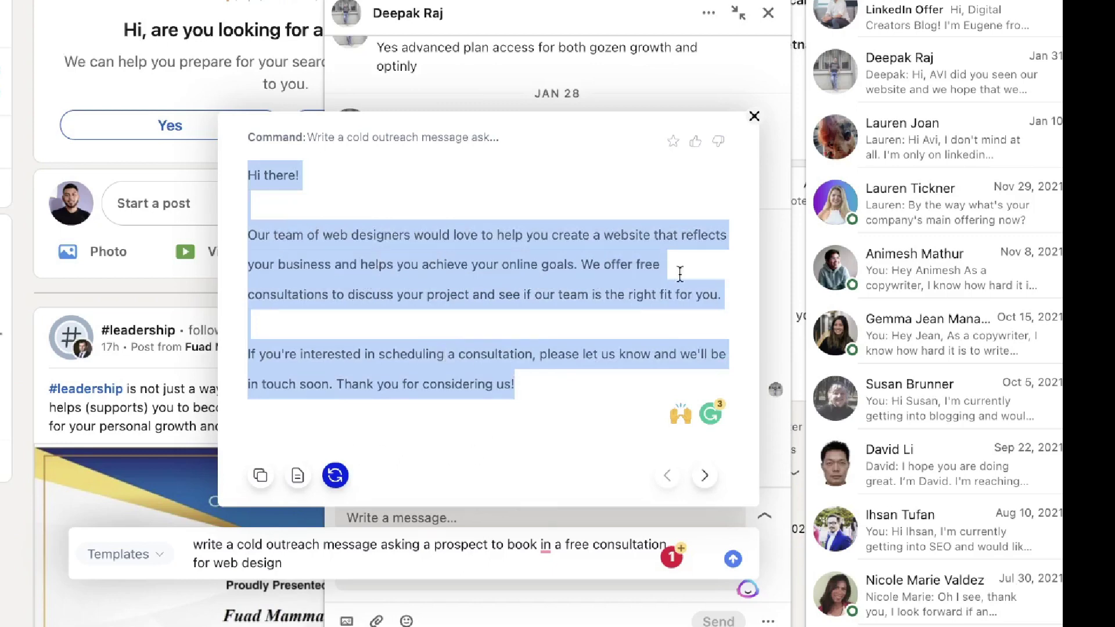
pyautogui.click(755, 116)
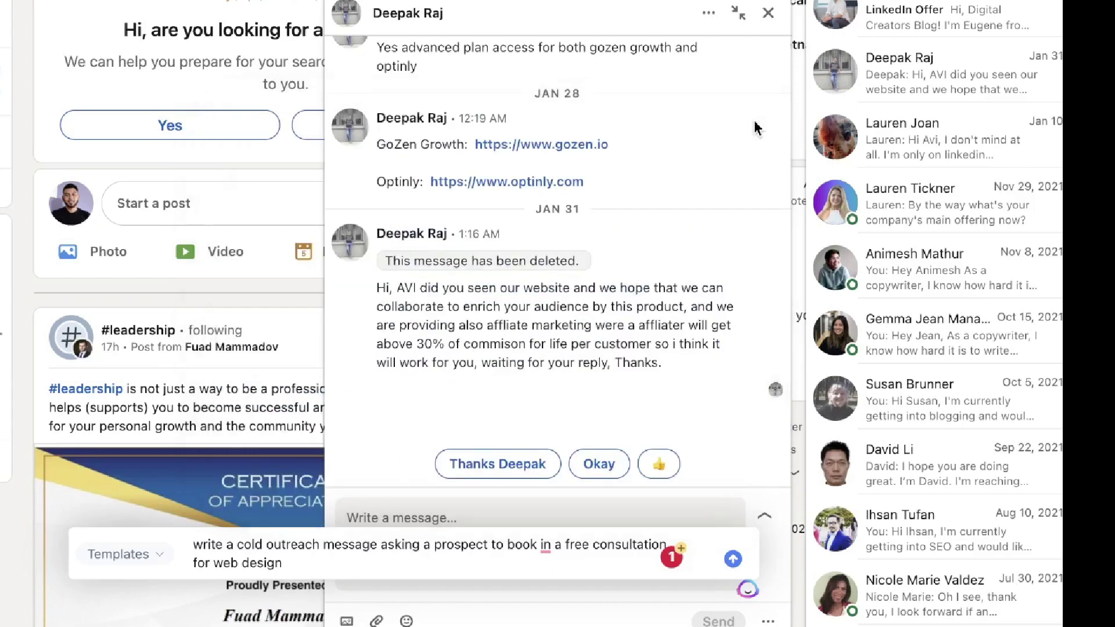
pyautogui.click(768, 14)
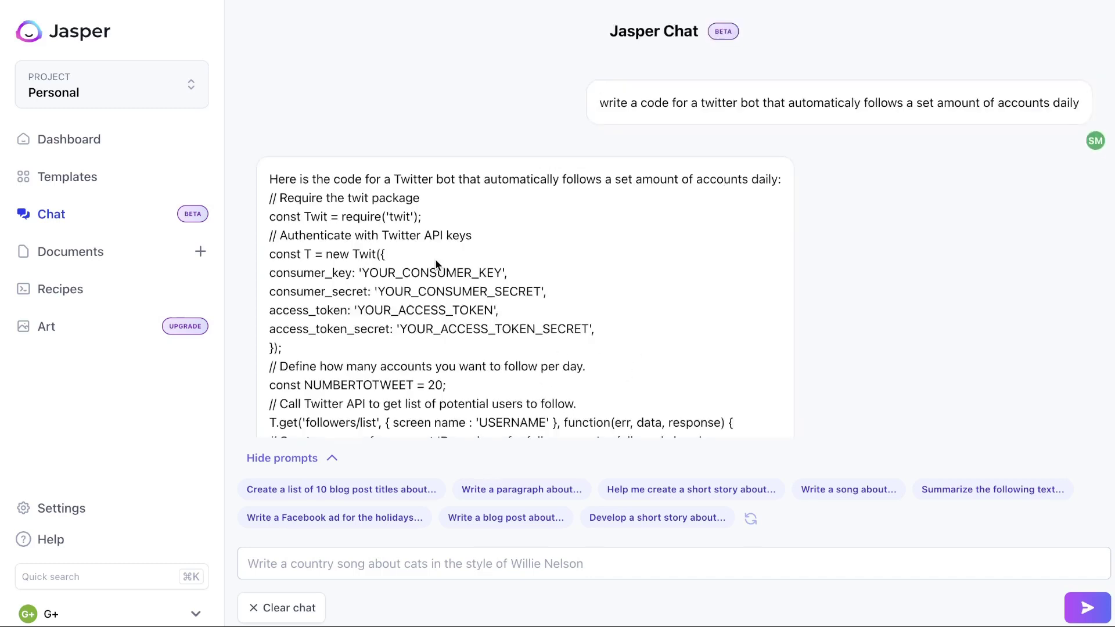
pyautogui.scroll(-15, 434, 259)
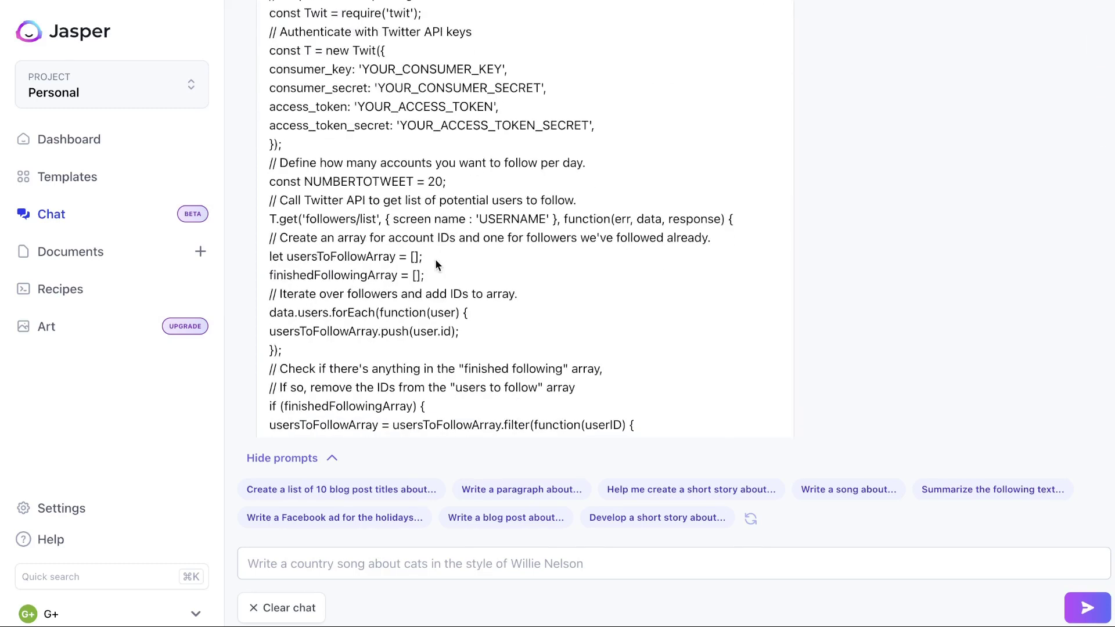
pyautogui.scroll(-5, 436, 259)
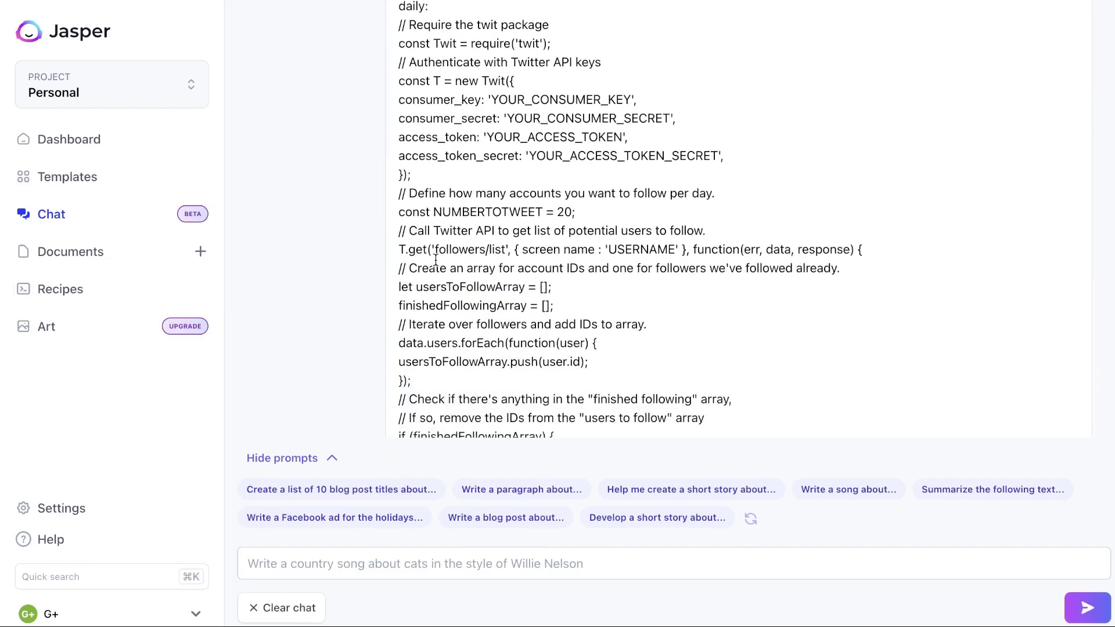
pyautogui.scroll(-10, 436, 259)
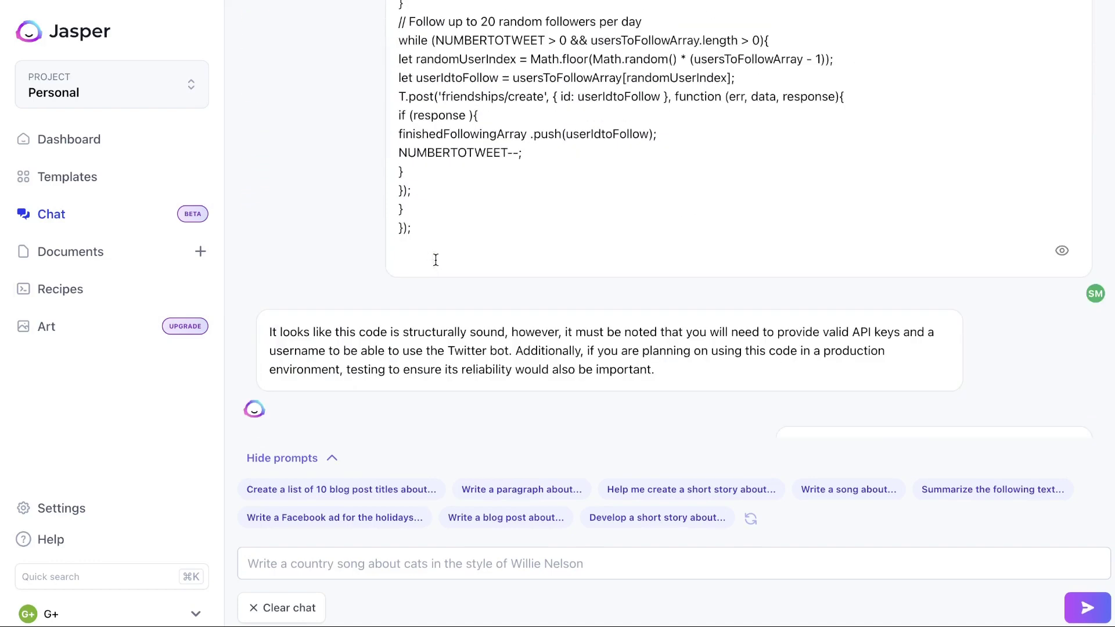
pyautogui.scroll(-8, 435, 262)
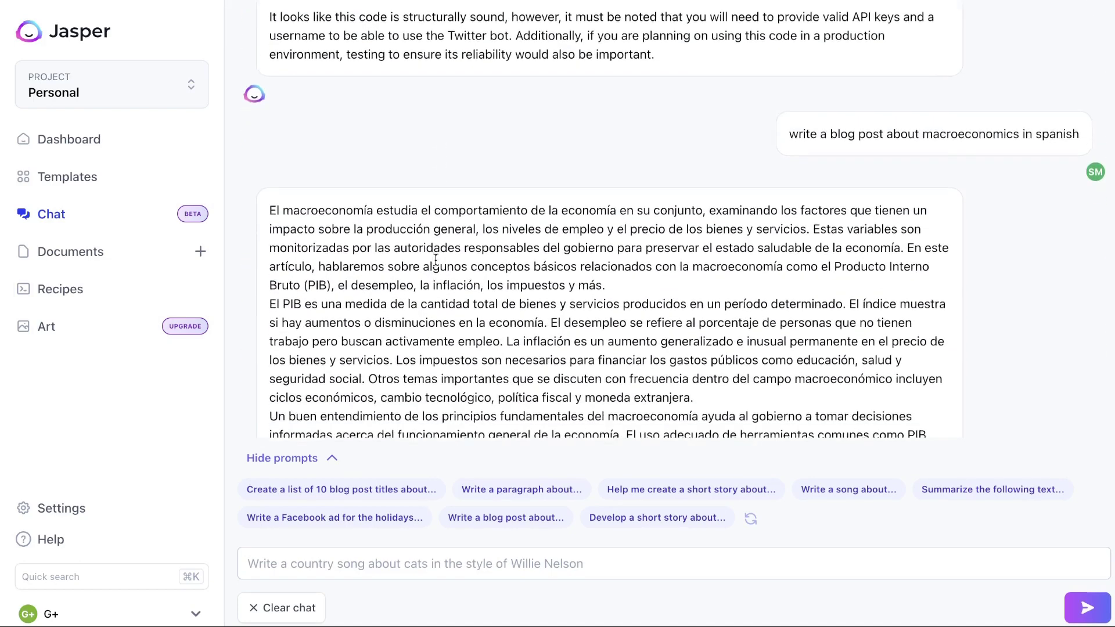
pyautogui.scroll(-7, 434, 259)
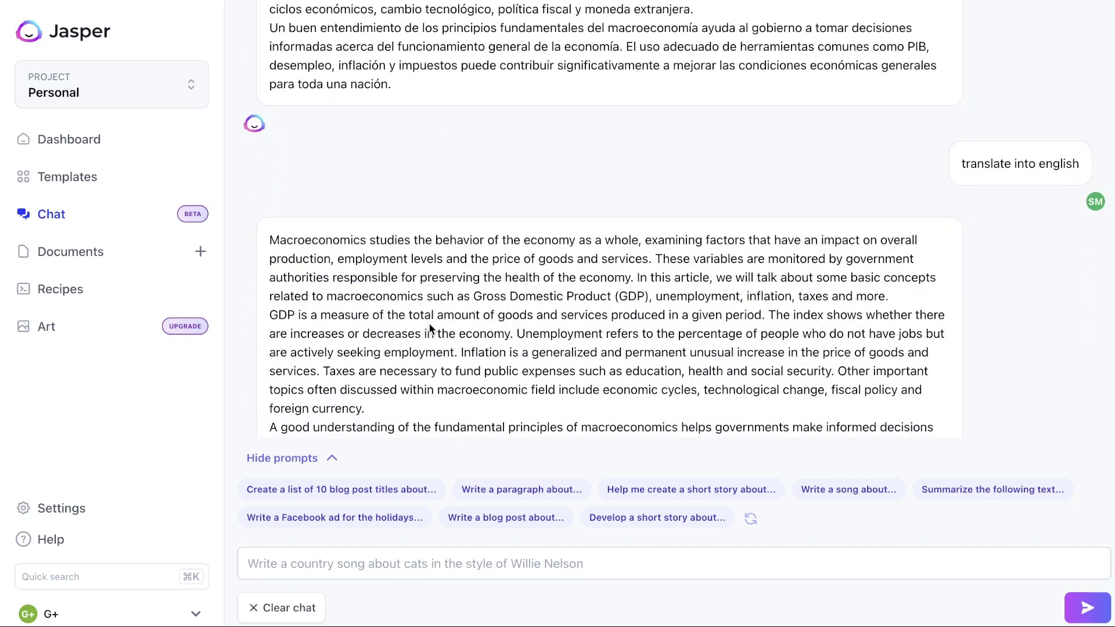
pyautogui.scroll(-2, 431, 322)
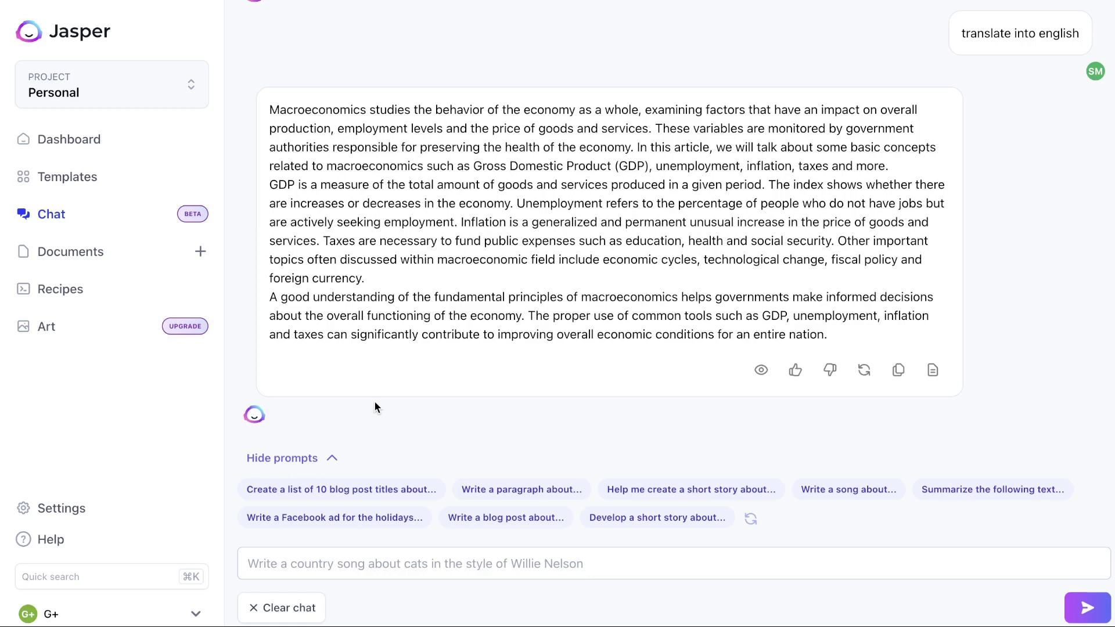
pyautogui.click(114, 151)
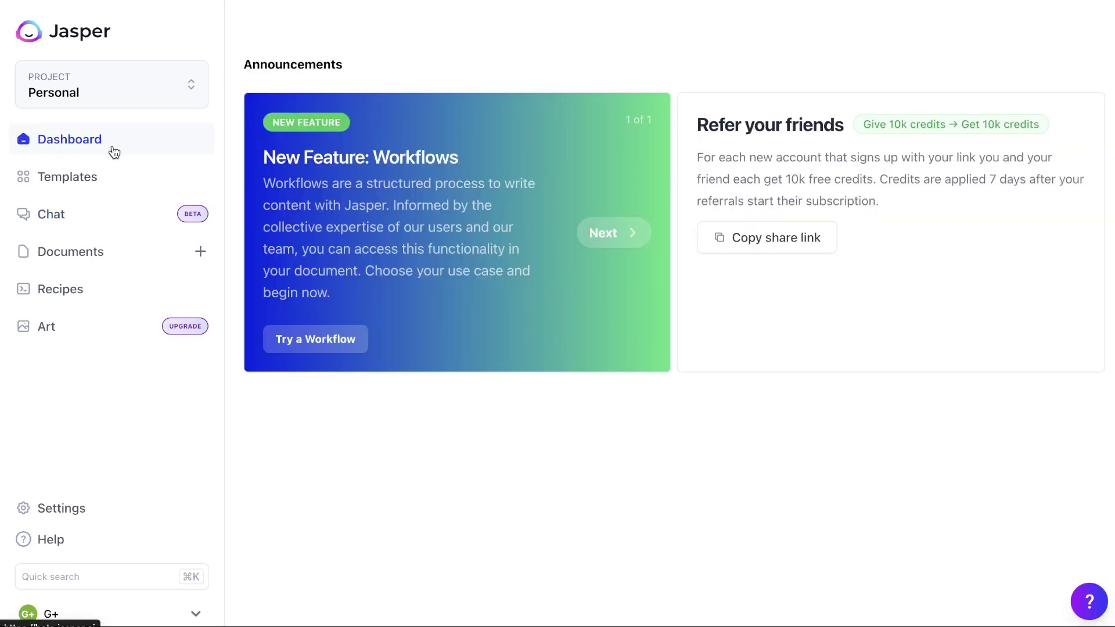
pyautogui.click(110, 181)
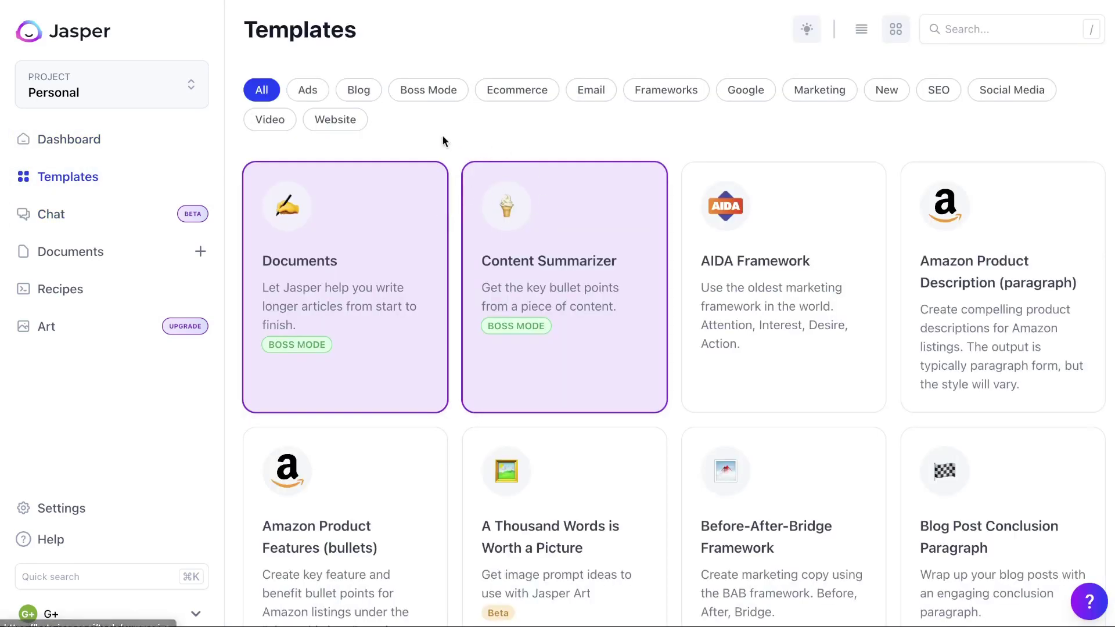
pyautogui.click(309, 90)
pyautogui.click(395, 93)
pyautogui.click(504, 96)
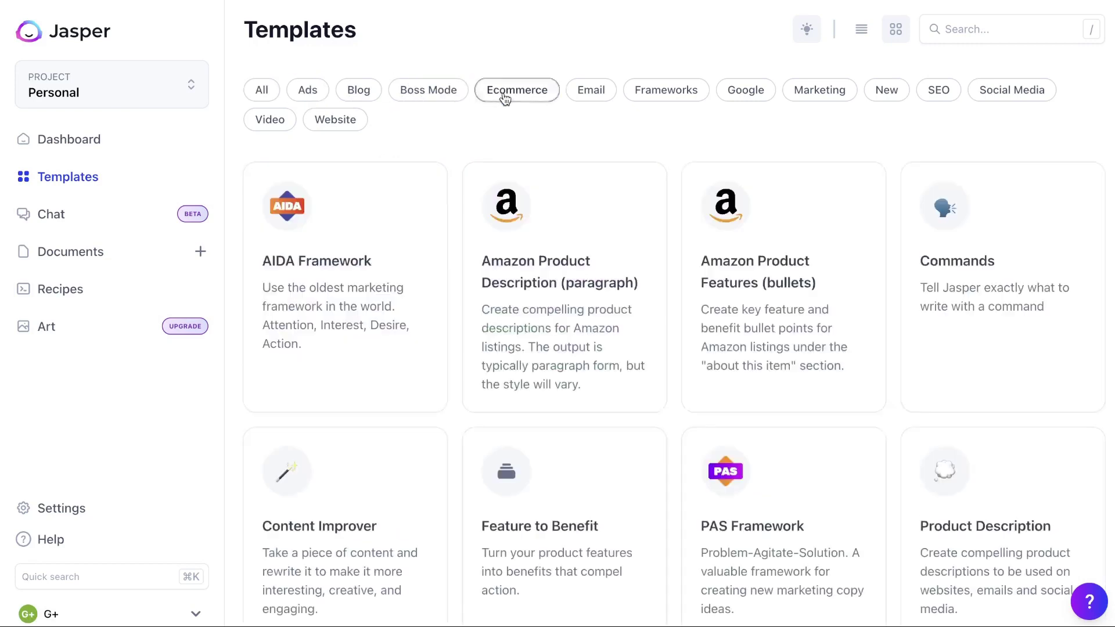
pyautogui.click(504, 96)
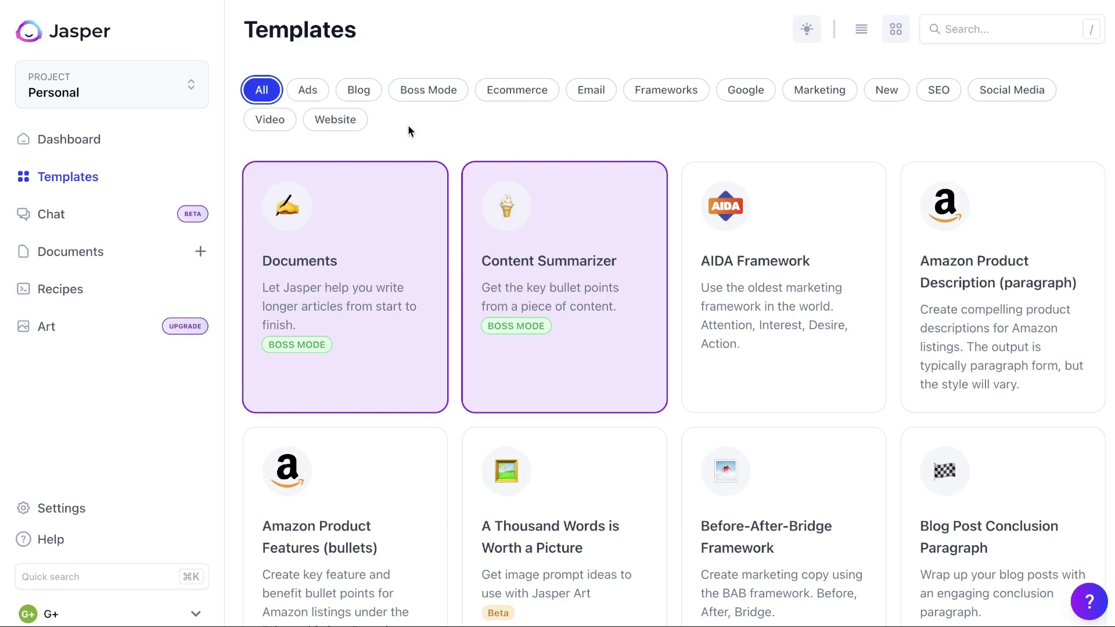
pyautogui.click(29, 214)
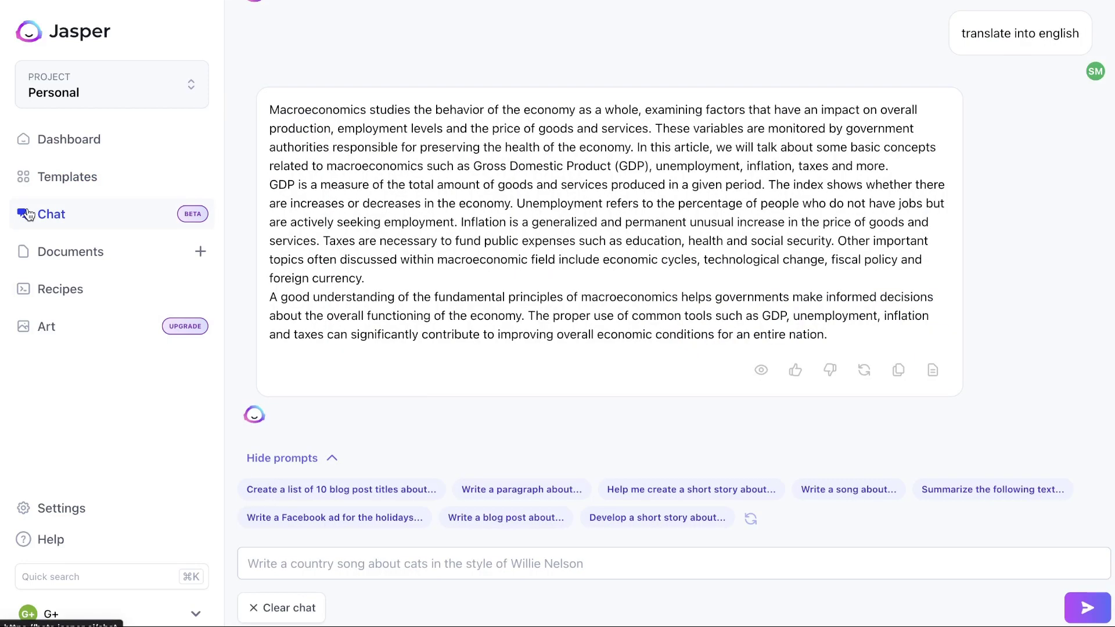